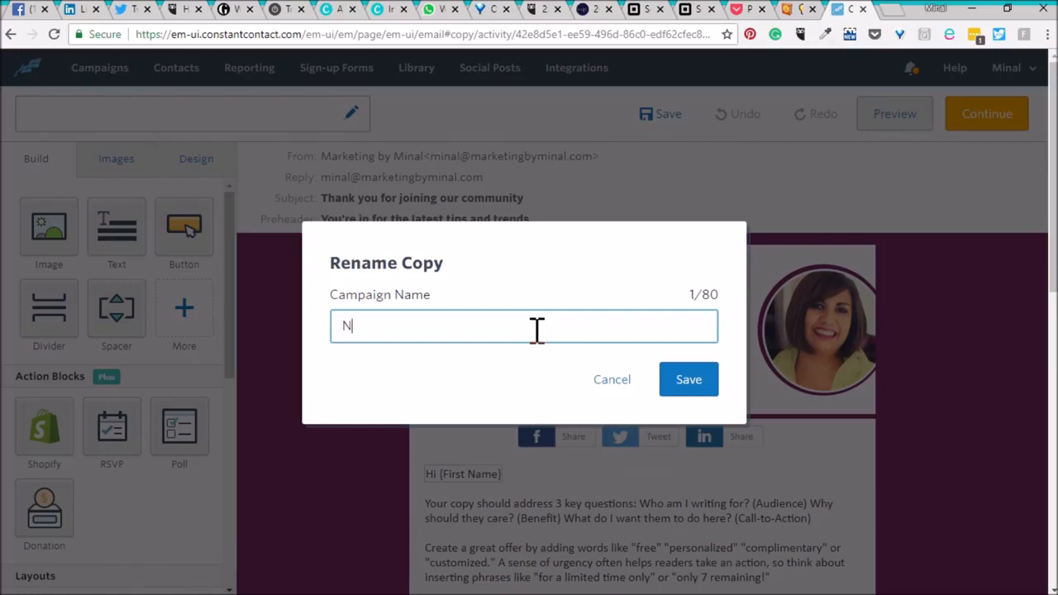
Rename the campaign copy to "Newsletter: summer lull - 18.07.10" and save it.
type("er: summer lulll")
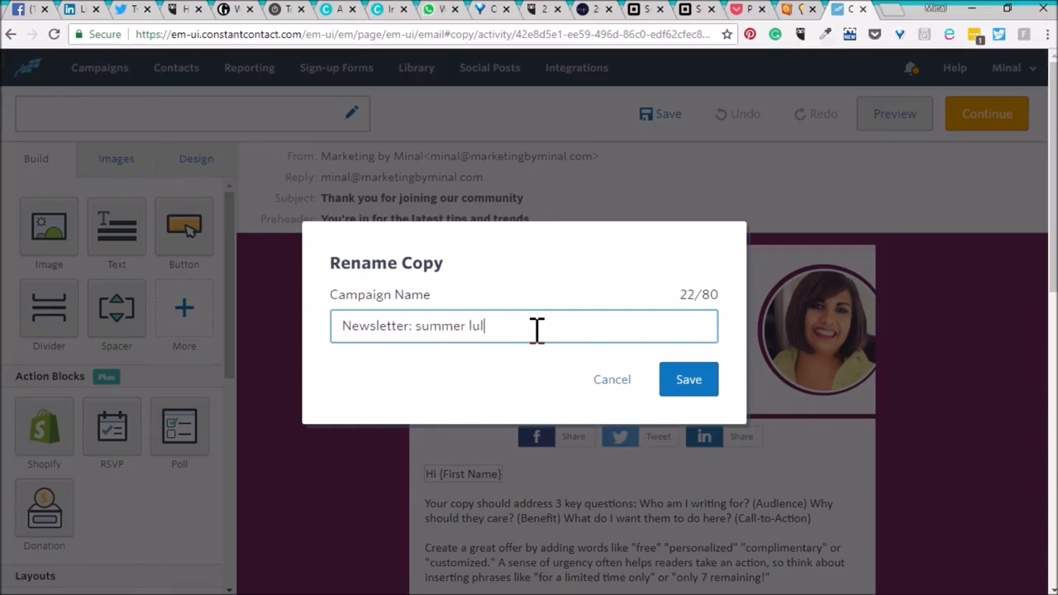
type(" - 18.07")
type(".10")
left_click(694, 383)
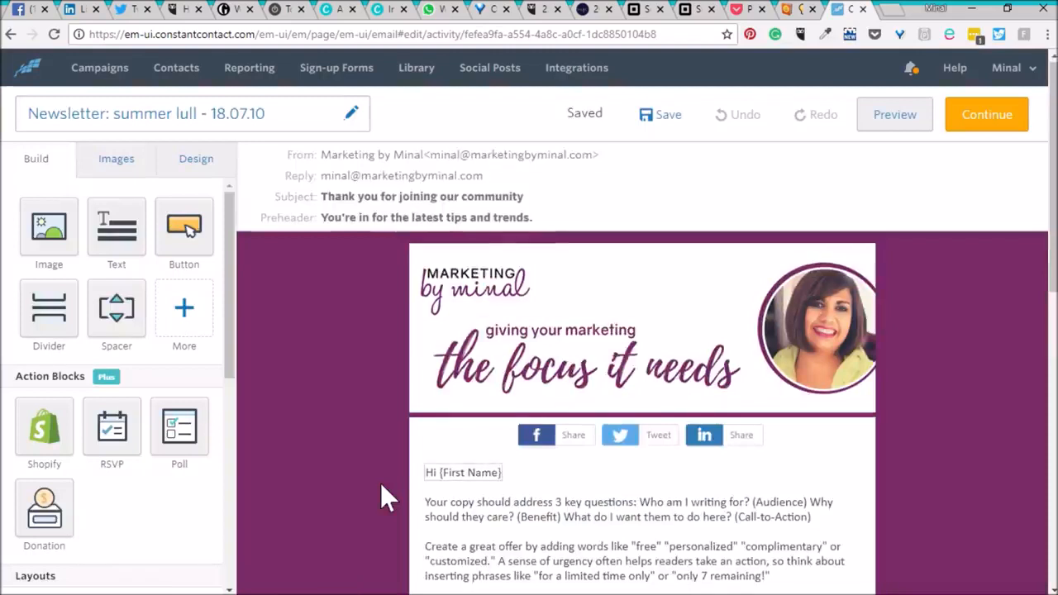
Replace the placeholder body text with "Does your business slow down for the summer? Do you struggle to make the most of the summer holidays? Don't despair!".
scroll(380, 483, "down", 3)
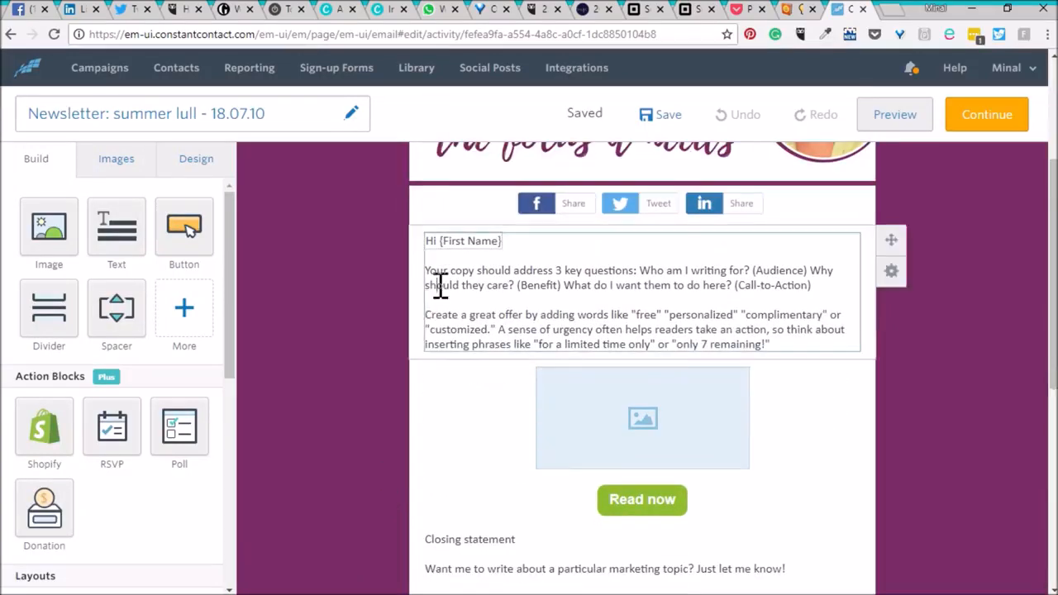
left_click(431, 268)
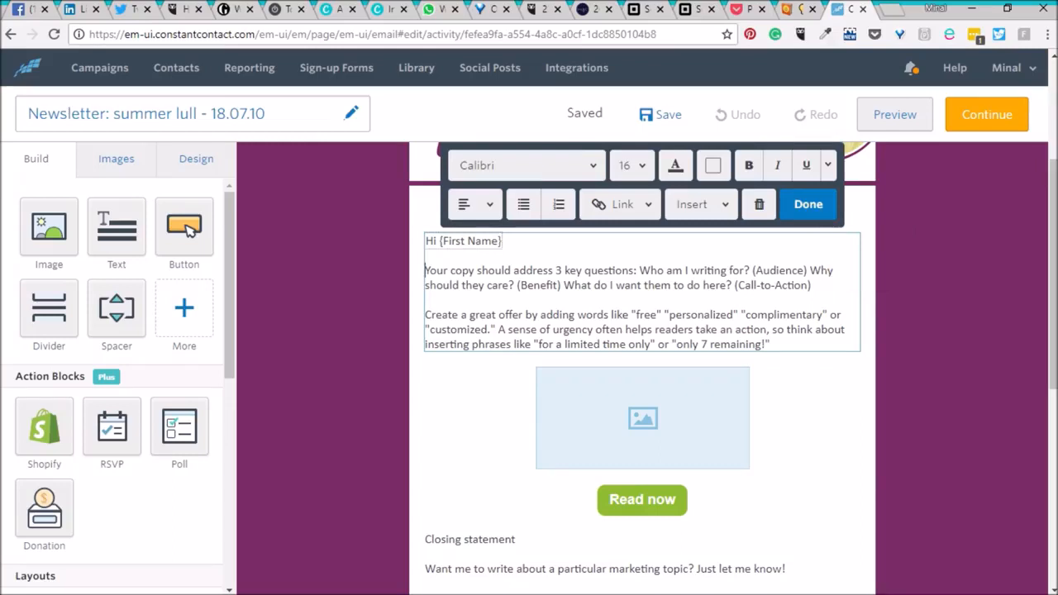
key("alt+Tab")
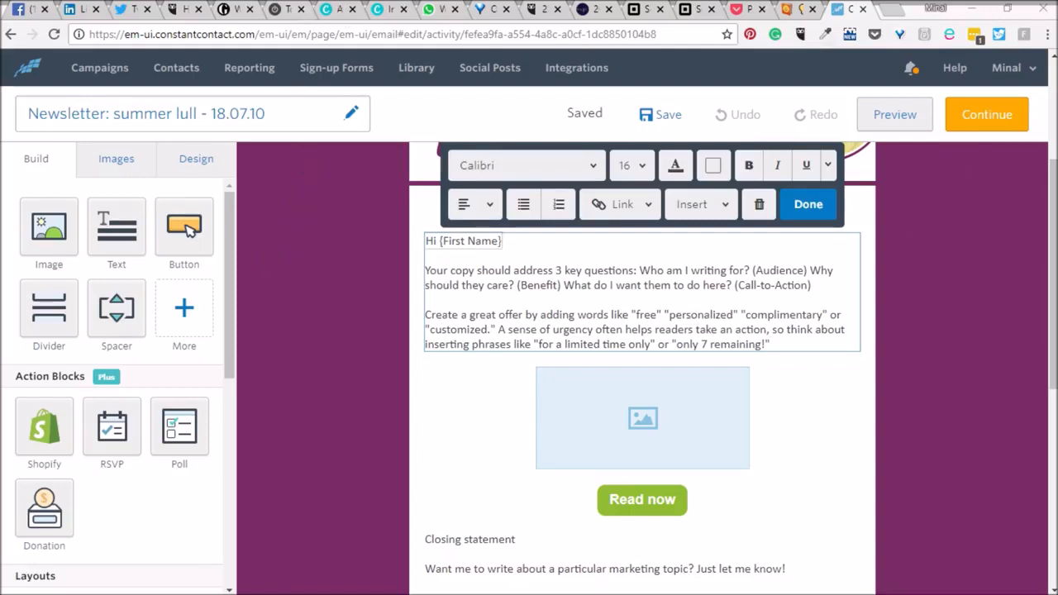
left_click(428, 273)
left_click_drag(429, 272, 781, 346)
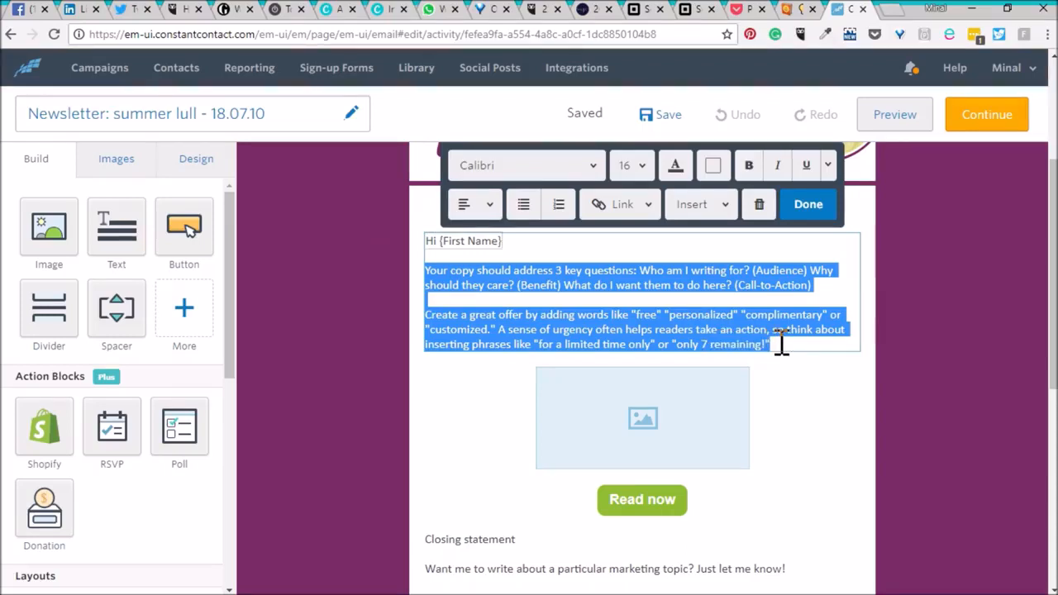
type("Doe")
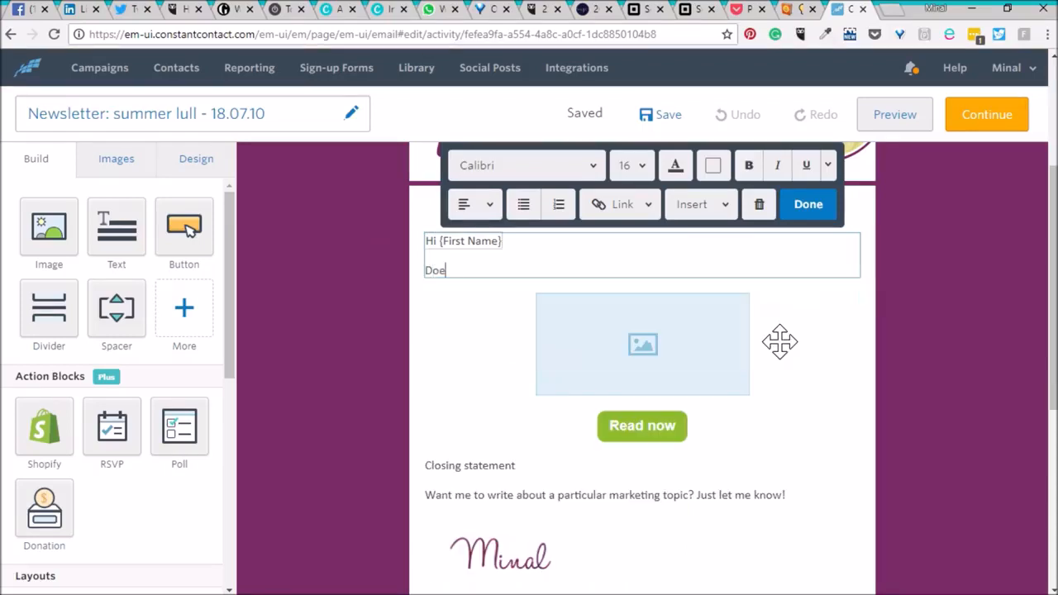
type("s your bus")
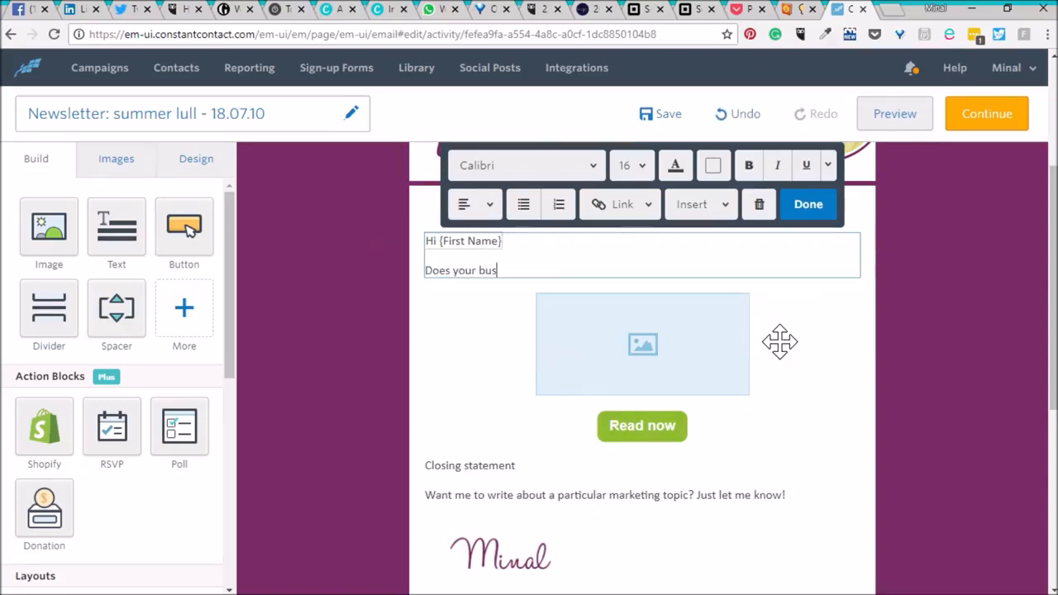
type("iness slow down for the summer? D")
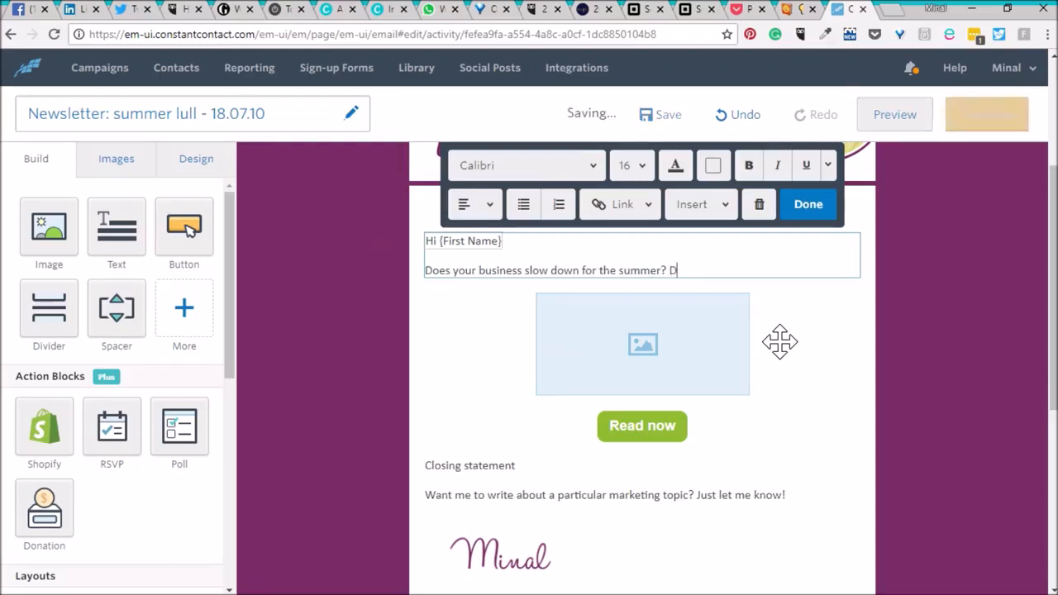
type("o you strugg")
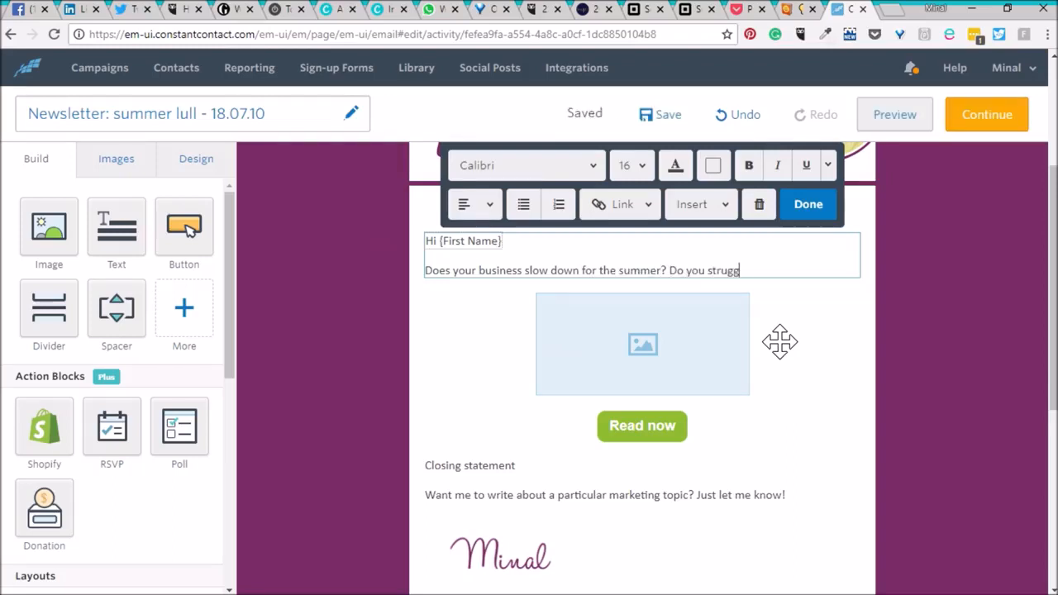
type("le to ma")
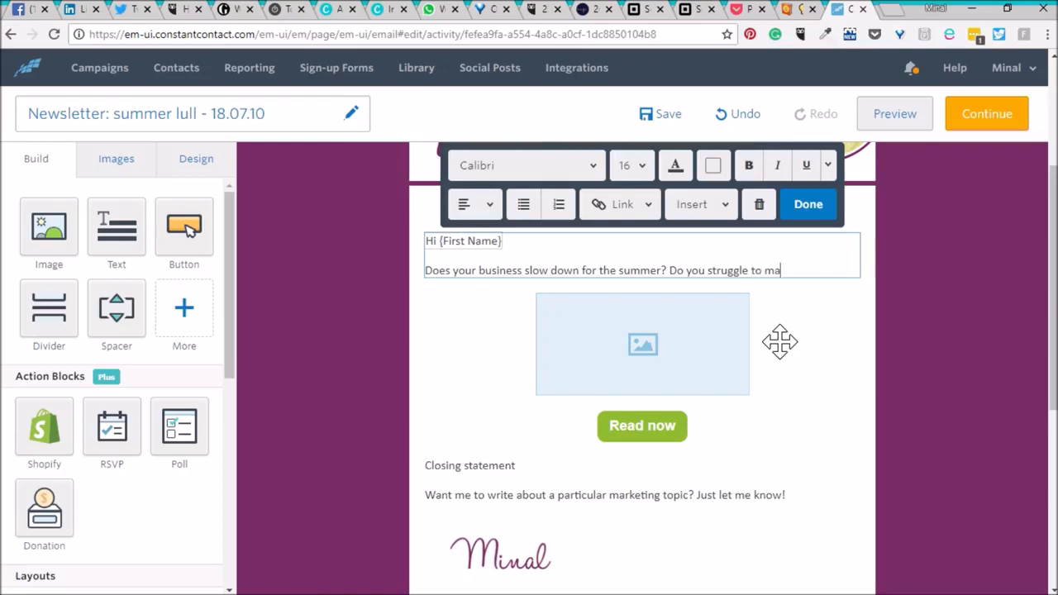
type("ke the most of the su")
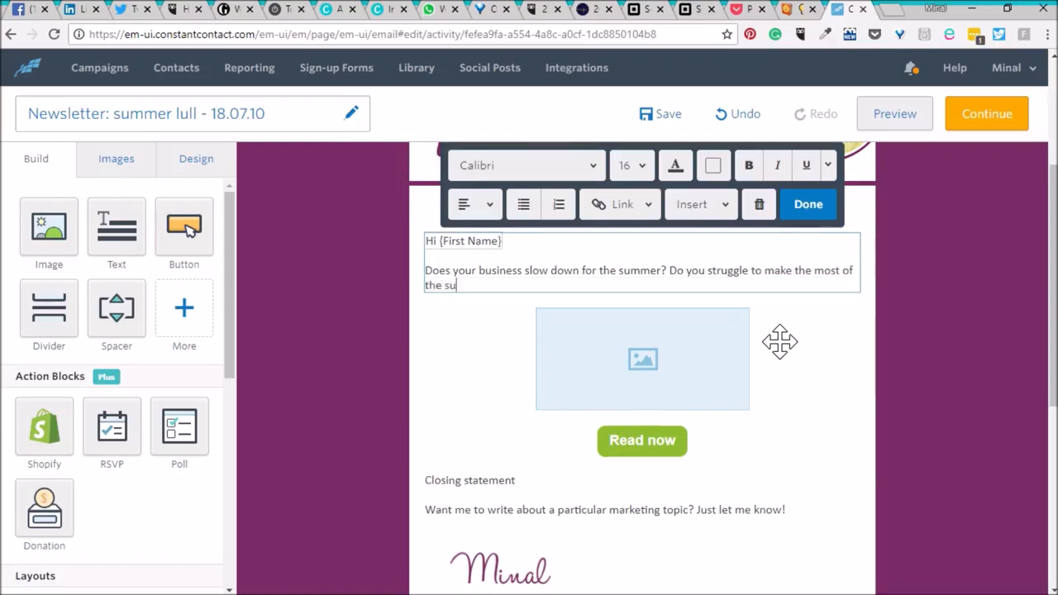
type("mmer holidays")
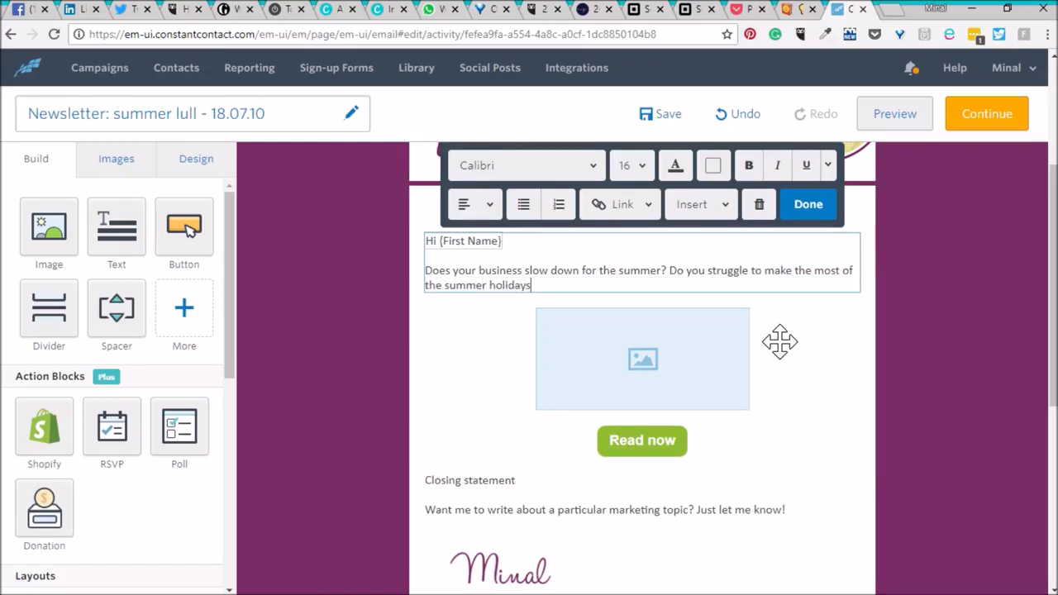
type("? Do'")
type("'t desp")
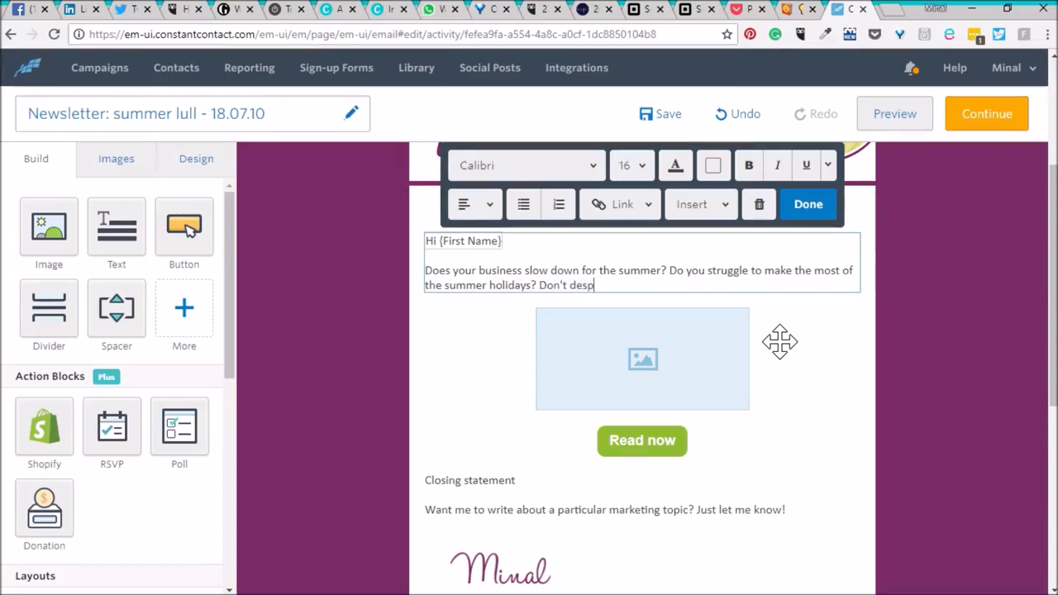
type("air!")
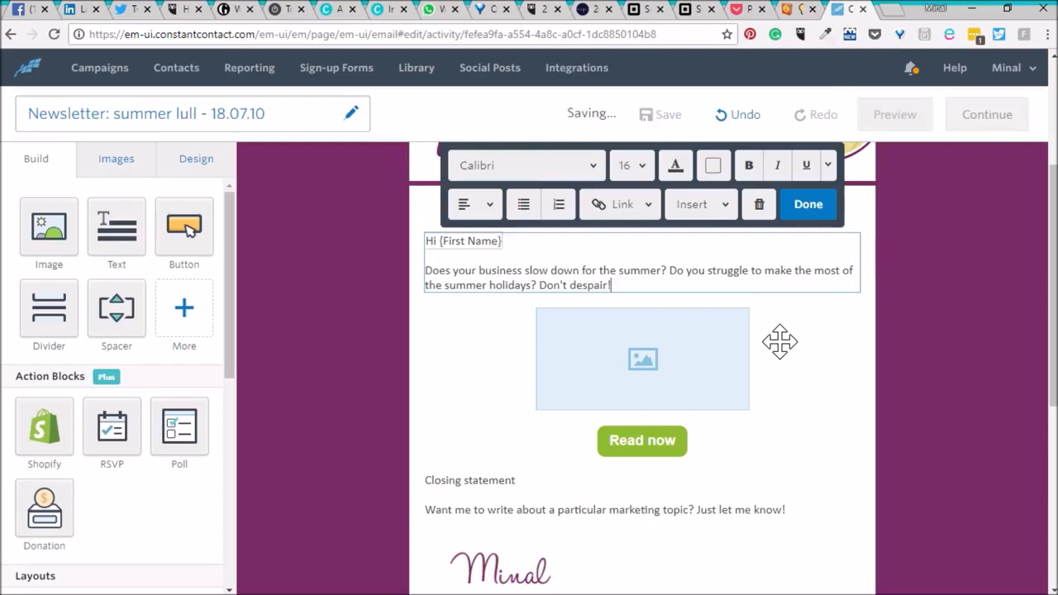
Add a second paragraph: "Summer is a great time for you to work on your business and get yourself ready for the busier autumn period.".
key("Return")
key("Return")
type("Su")
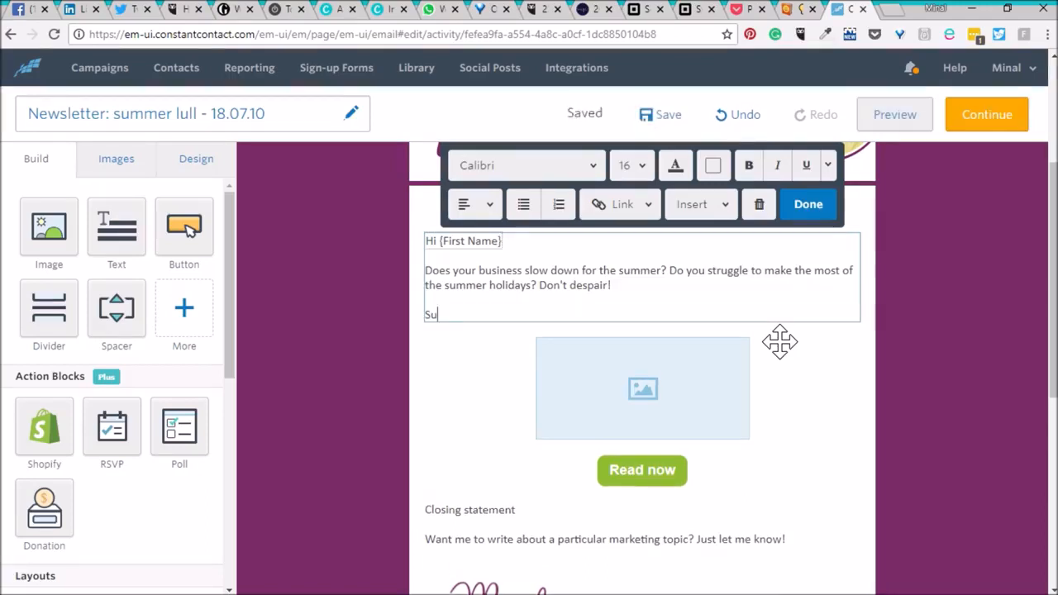
type("mmer is a gr")
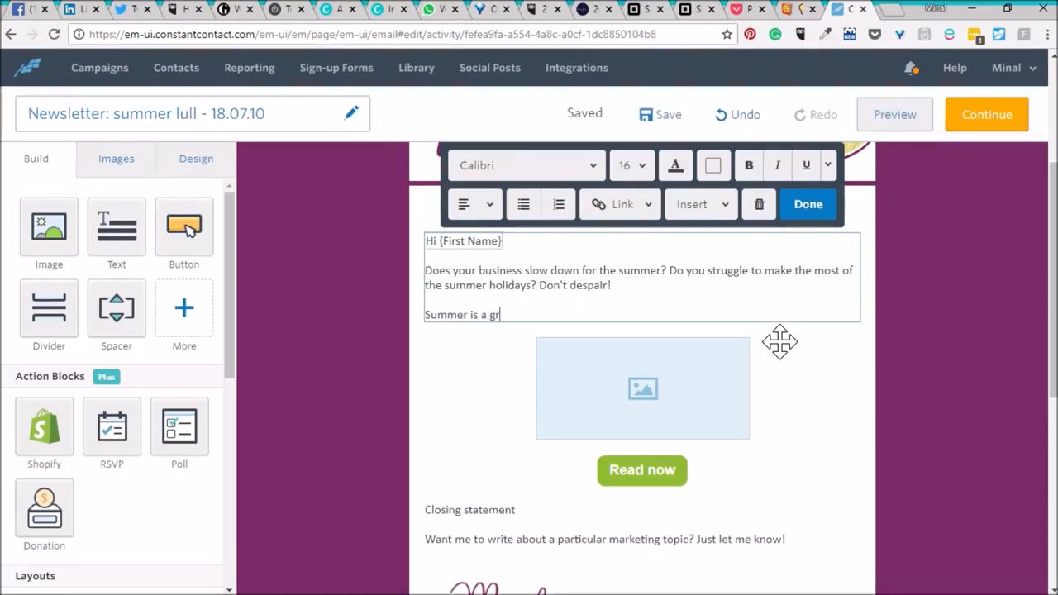
type("eat time for y")
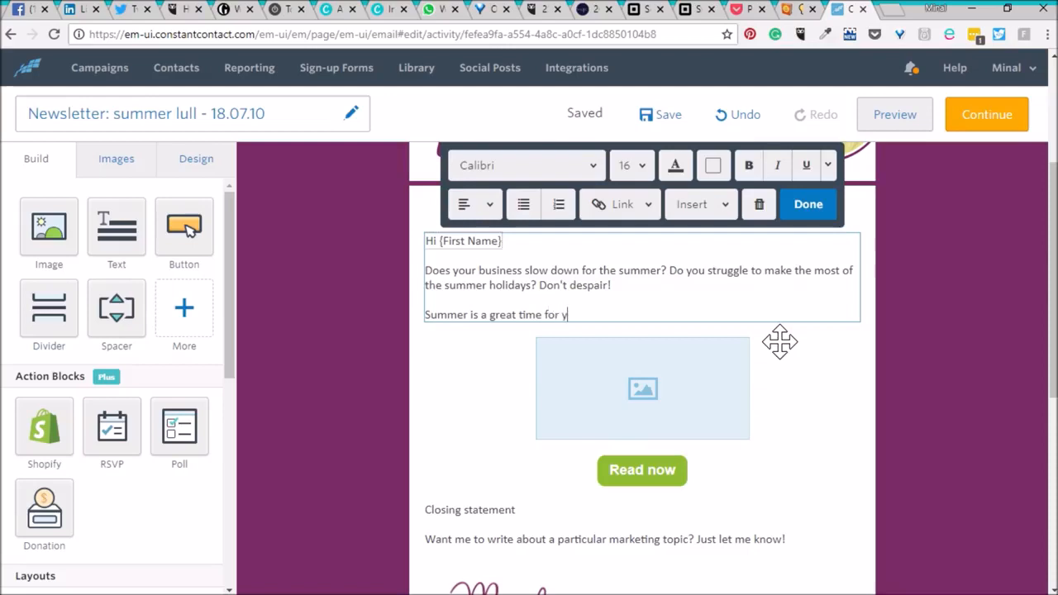
type("ou to work on your business")
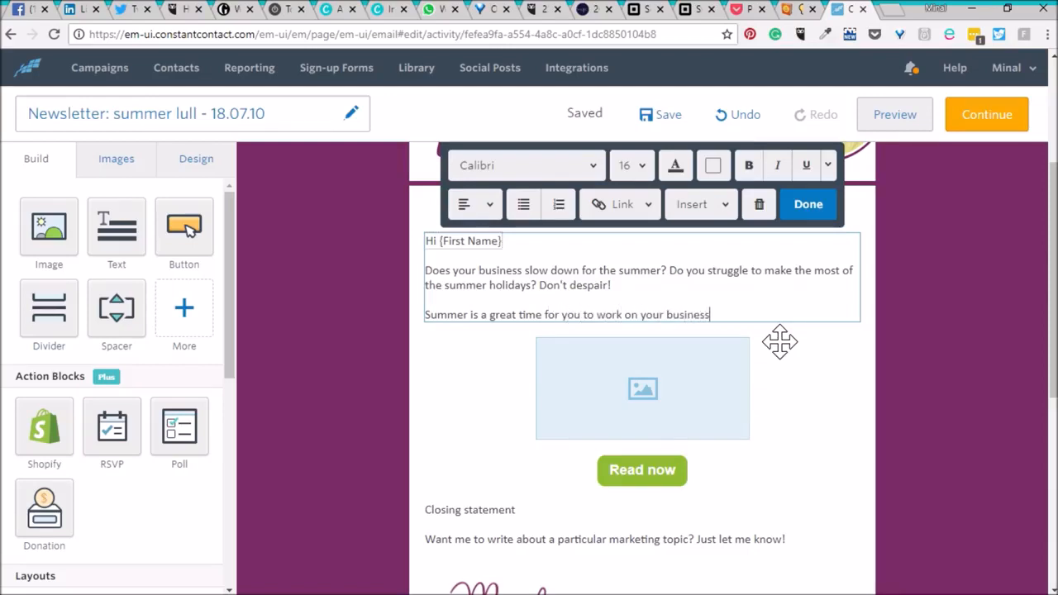
type(" and get yourself ready for the busier autumn period. Not sure ho")
Continue the paragraph with "Not sure what you should be doing?".
key("BackSpace")
key("BackSpace")
type("what you should be")
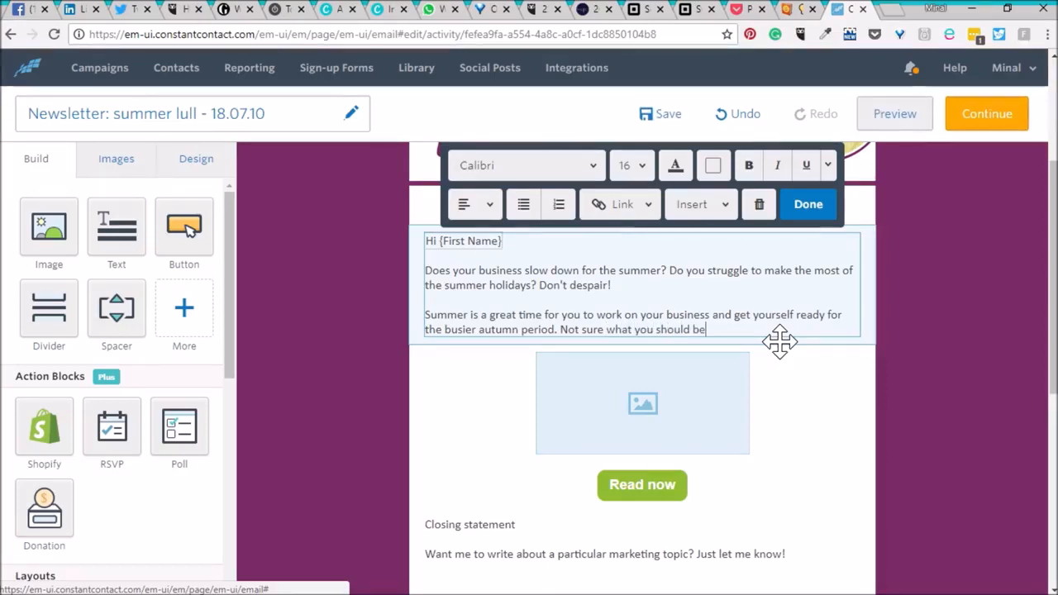
type(" doing?")
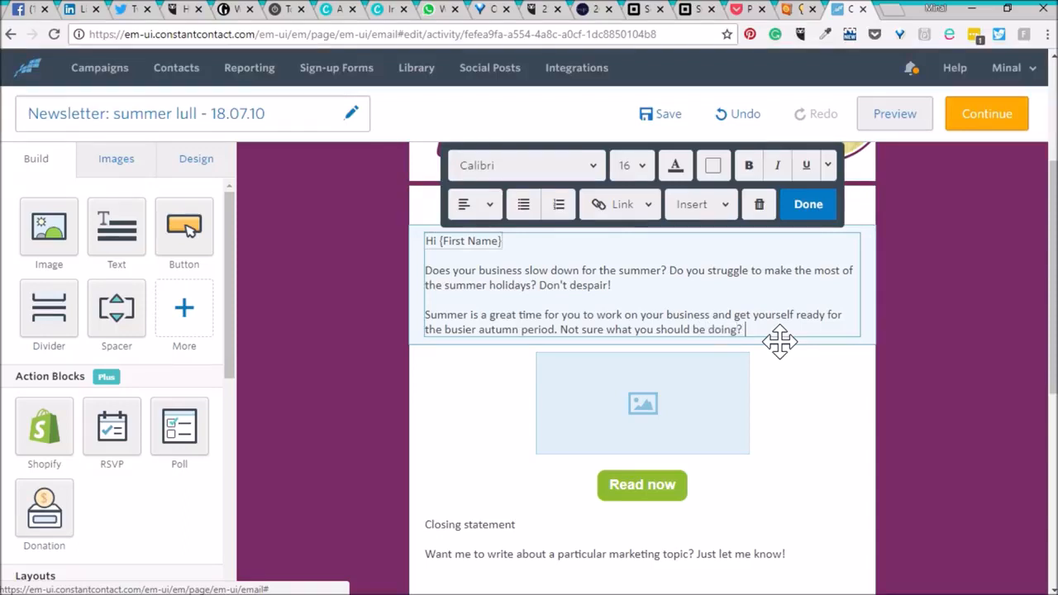
type(" Read")
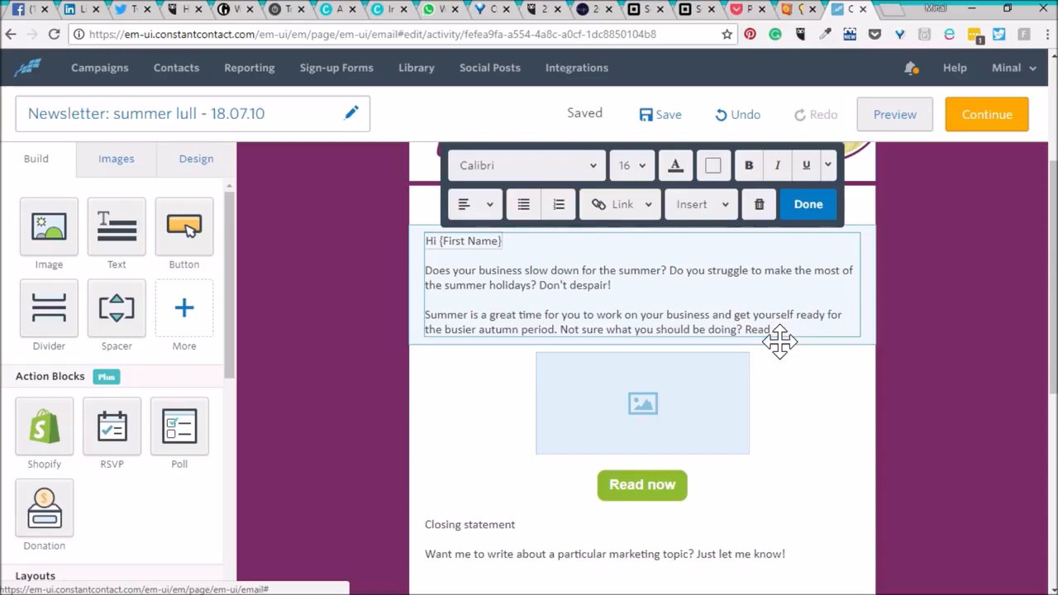
type(" the latest")
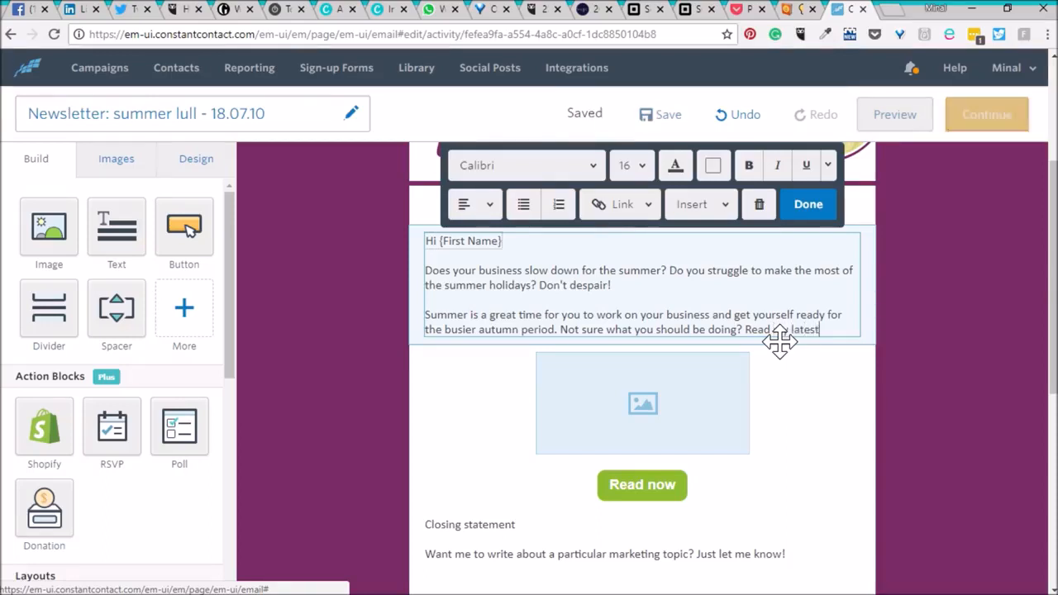
type(" blog p")
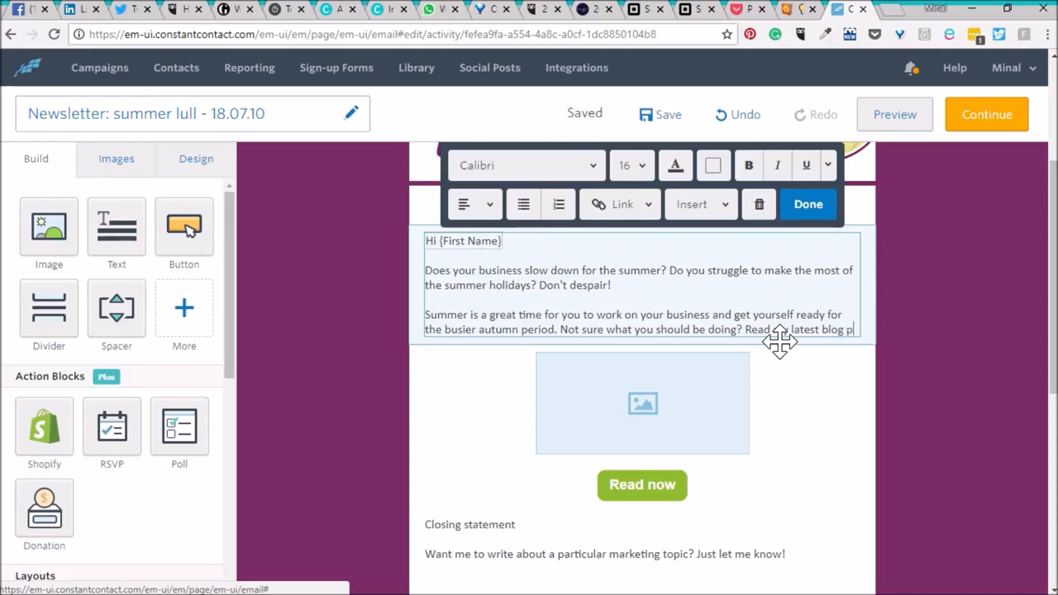
type("ost where I take yo")
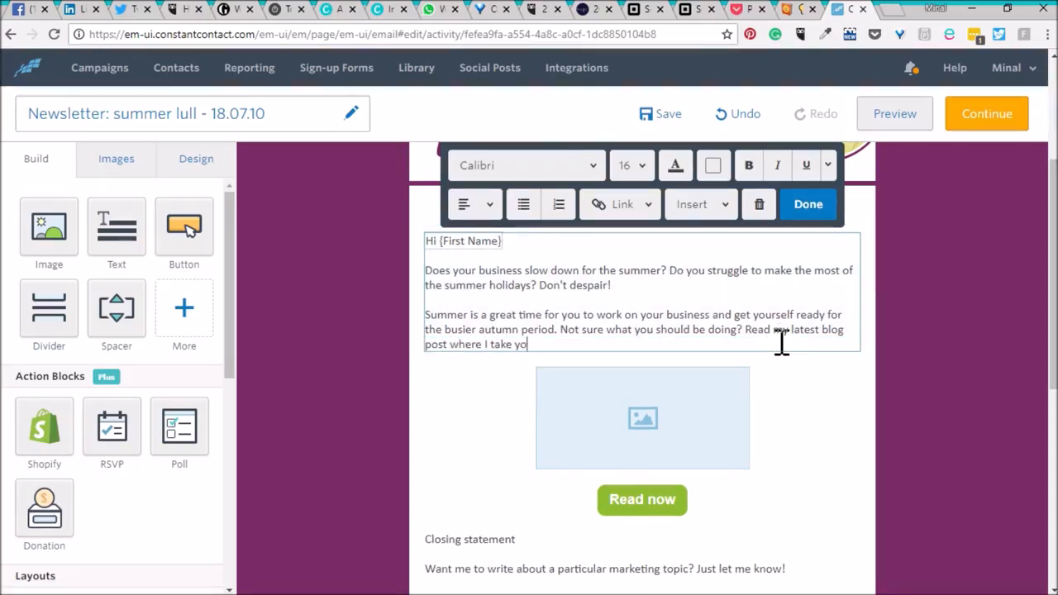
type("u through th")
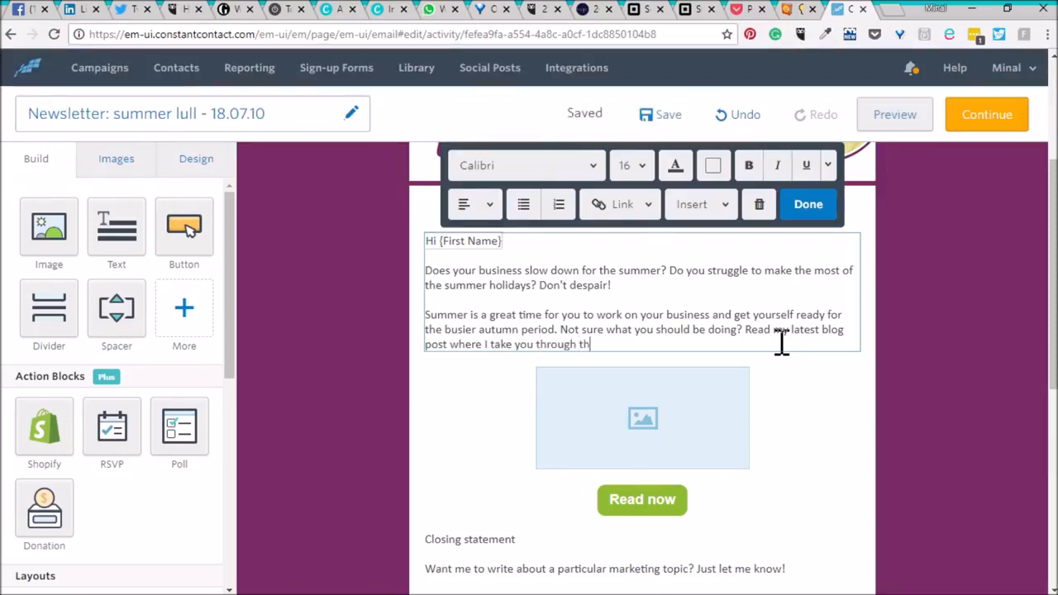
Finish the paragraph with "Read my latest blog post where I take you through 10 ways you can make summer count for your business.".
key("BackSpace")
key("BackSpace")
type("10")
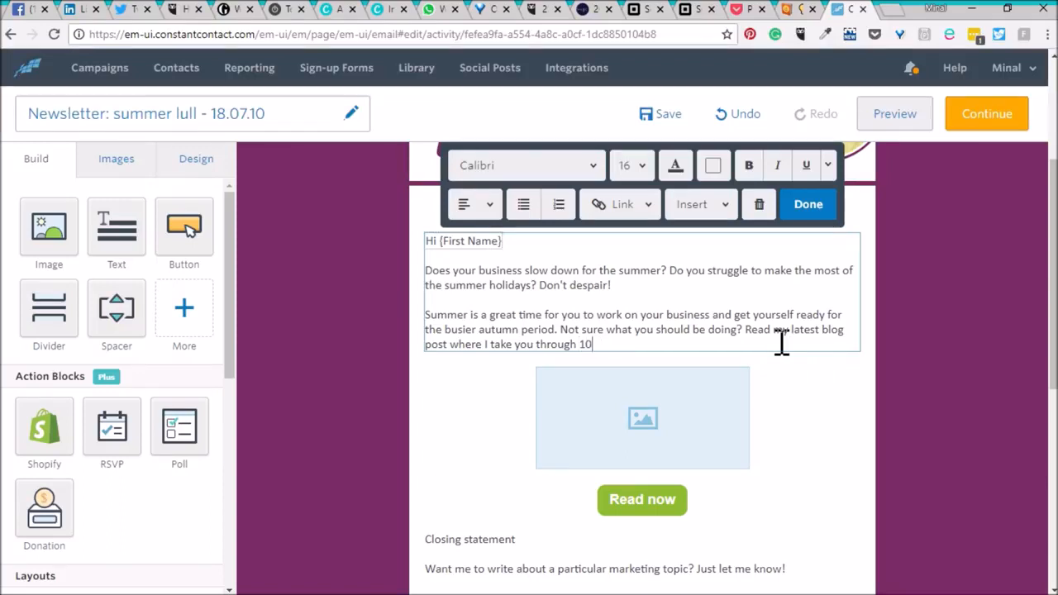
type(" ways you can")
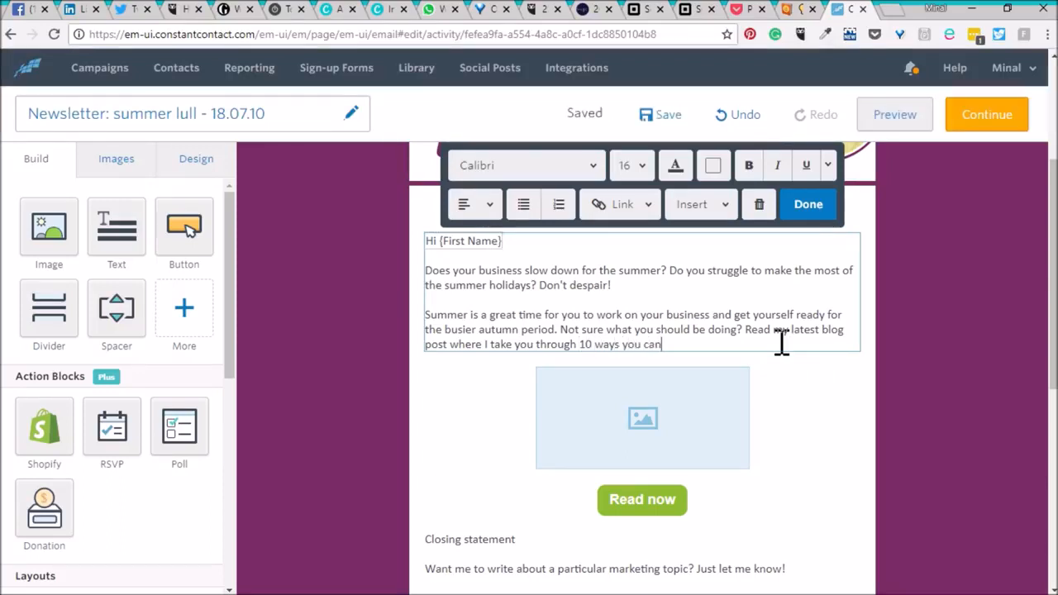
type(" make summer ")
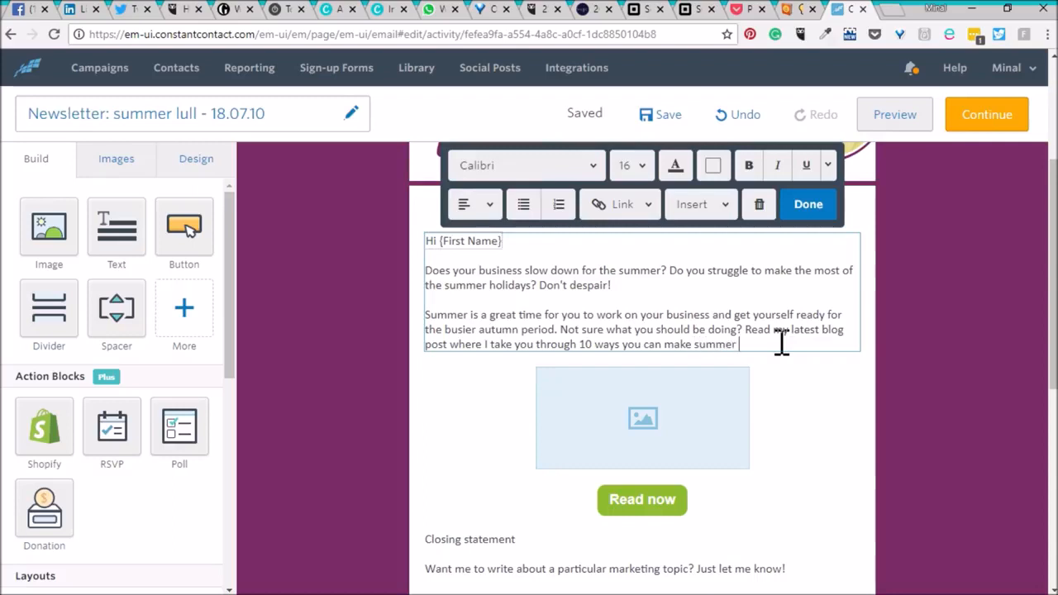
type("count for your buein")
type("siness.")
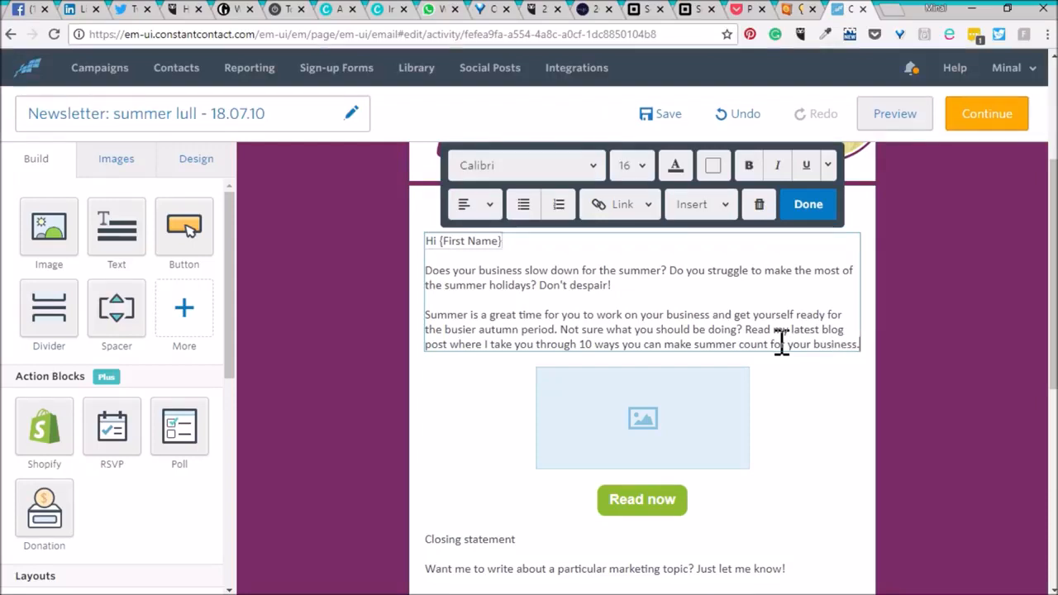
Replace the closing statement text with "Which one of these 10 will you try? Hit the reply button and let me know!".
left_click(508, 542)
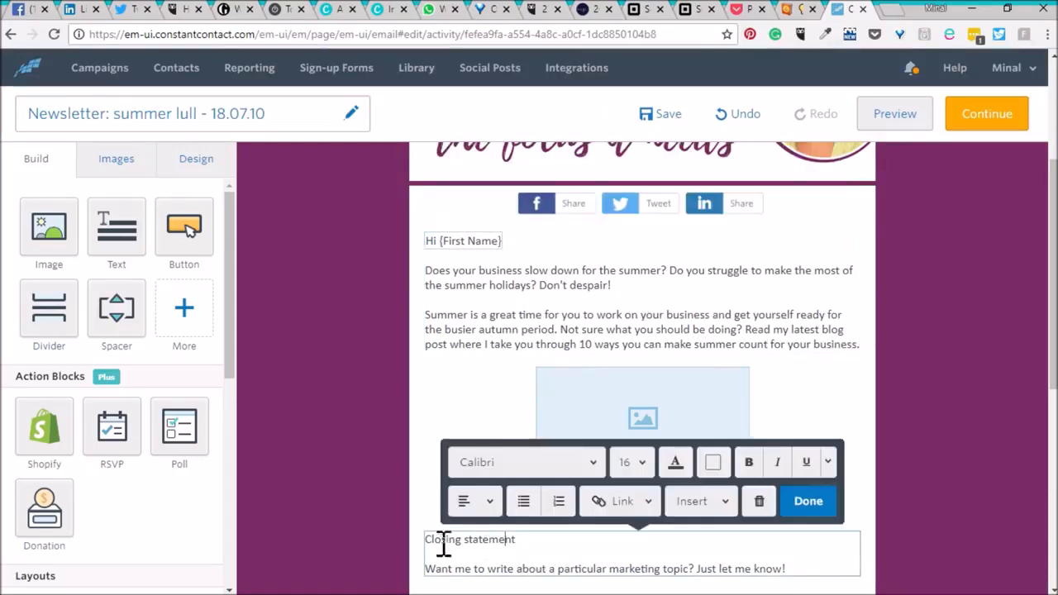
left_click_drag(428, 537, 818, 570)
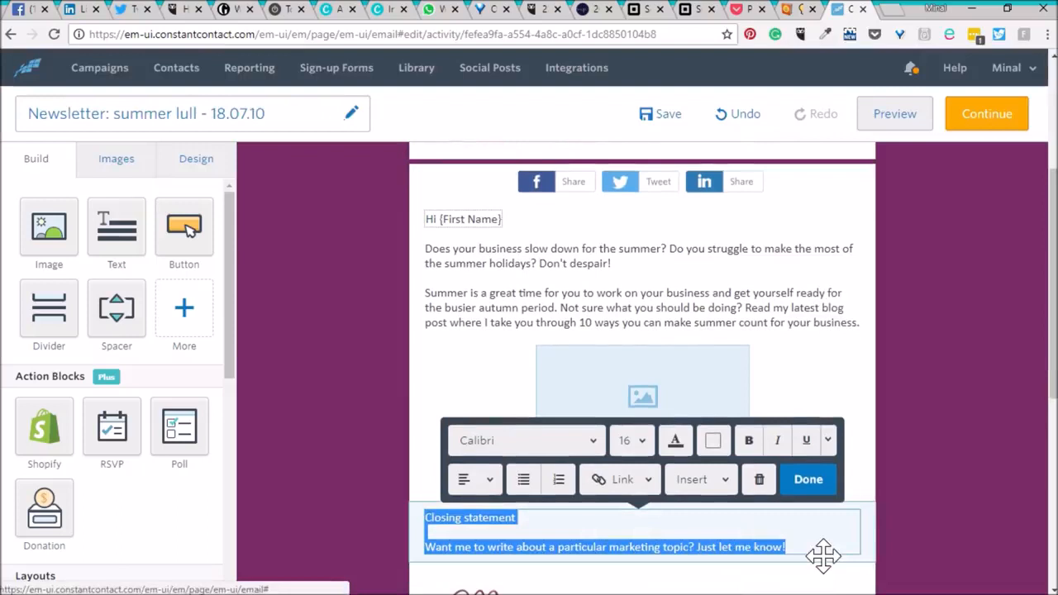
type("Whi")
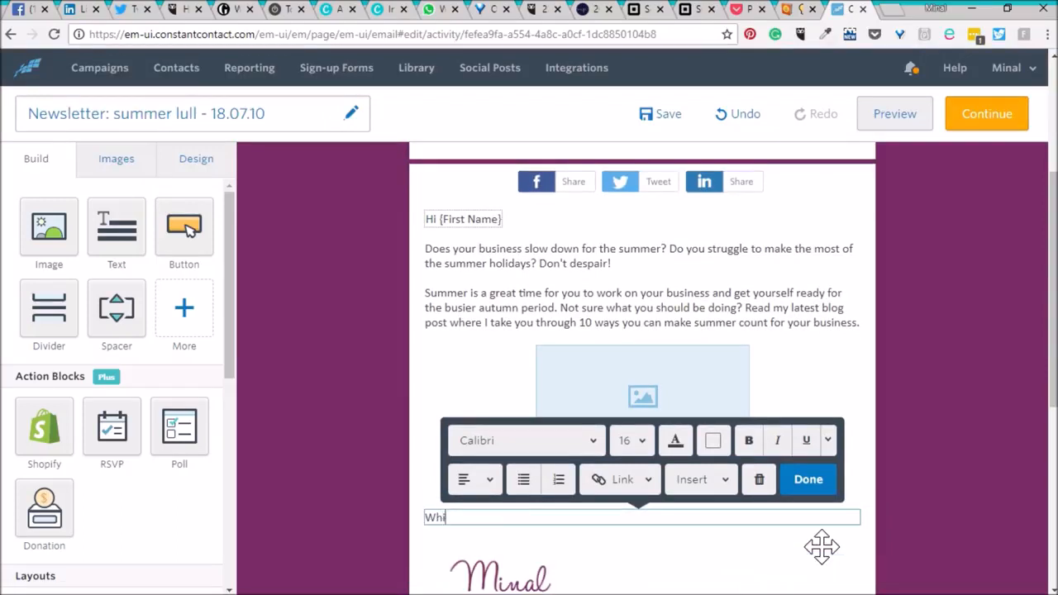
type("ch one of these 10 w")
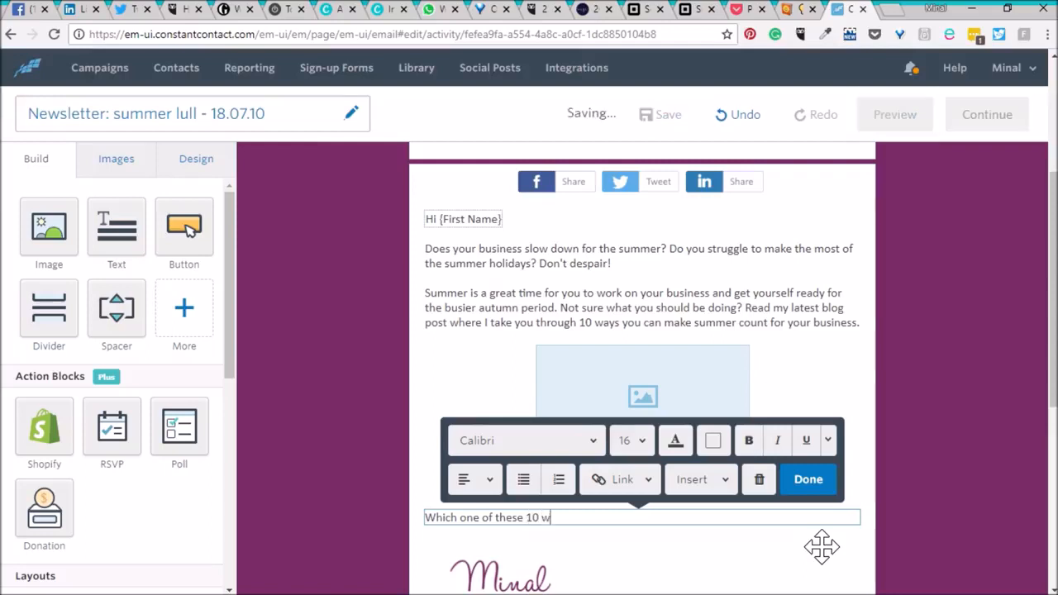
type("ill you try? ")
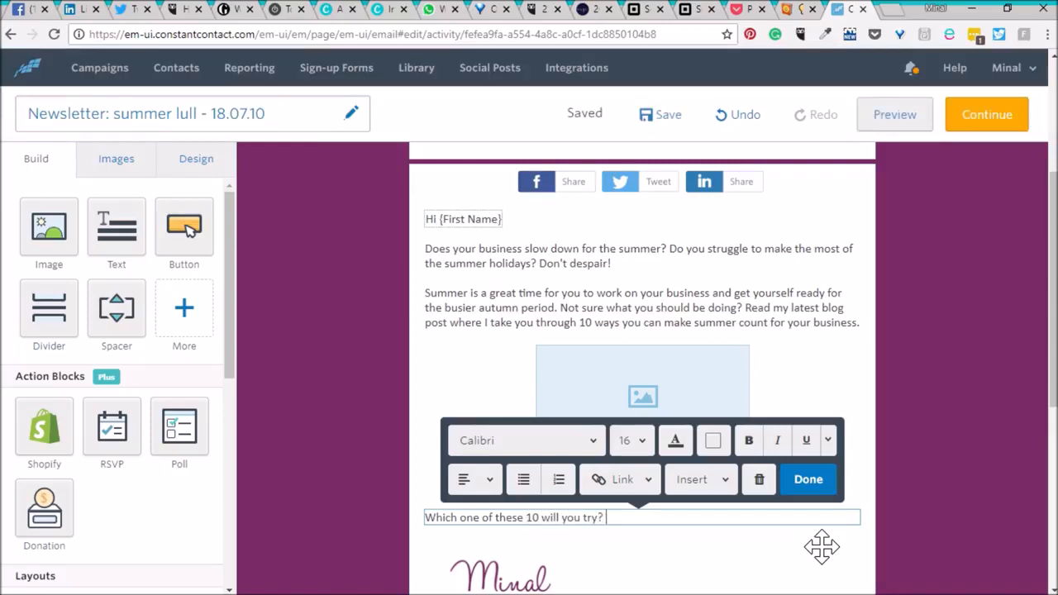
type("Hit the reply button and")
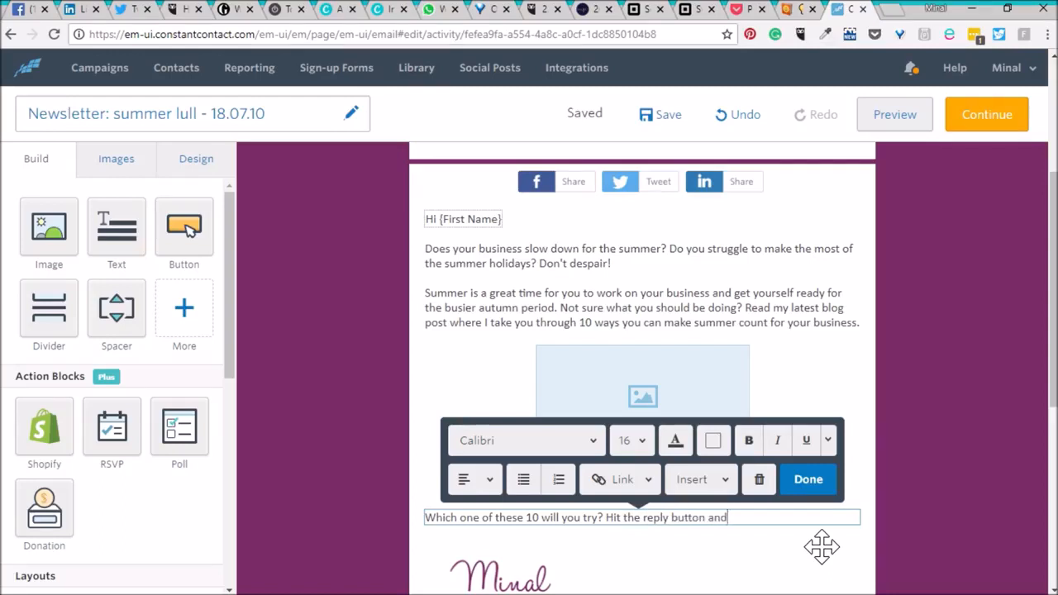
type(" let me know!")
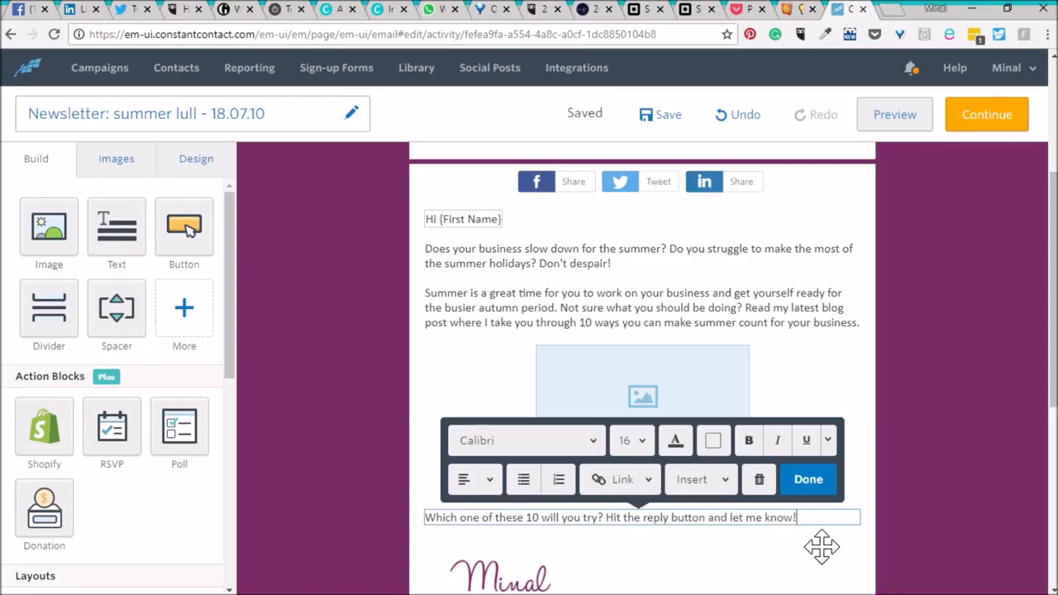
left_click(809, 483)
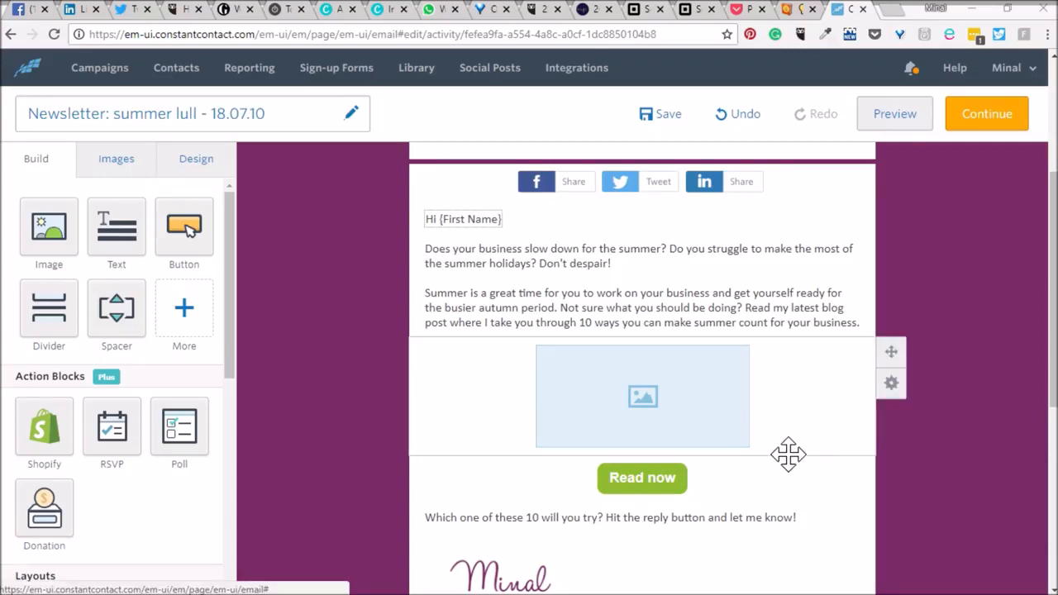
Edit the image placeholder and upload summer lull.jpg from the computer into the image library.
left_click(651, 396)
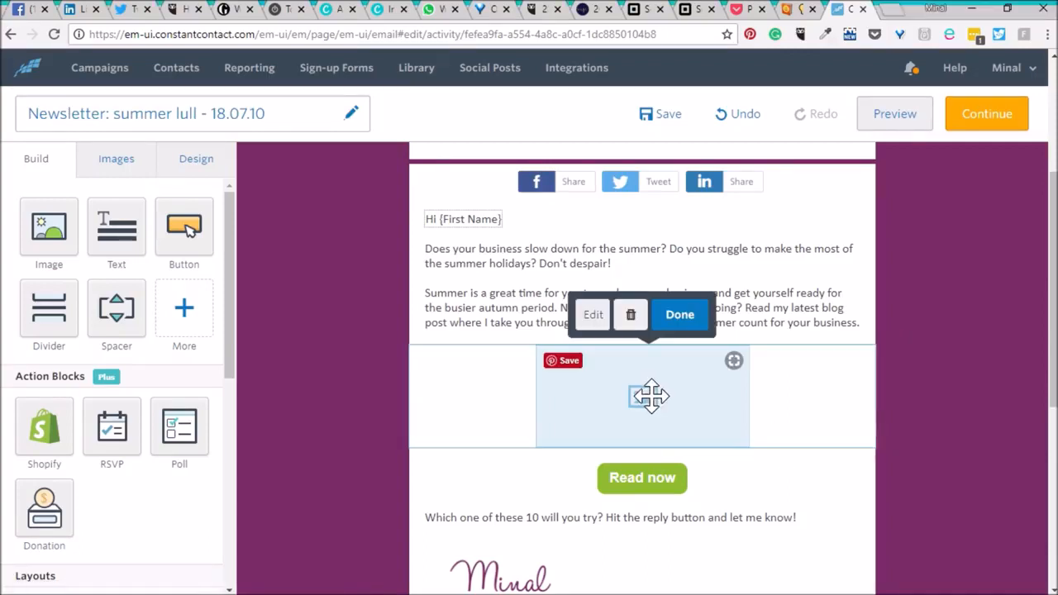
left_click(593, 319)
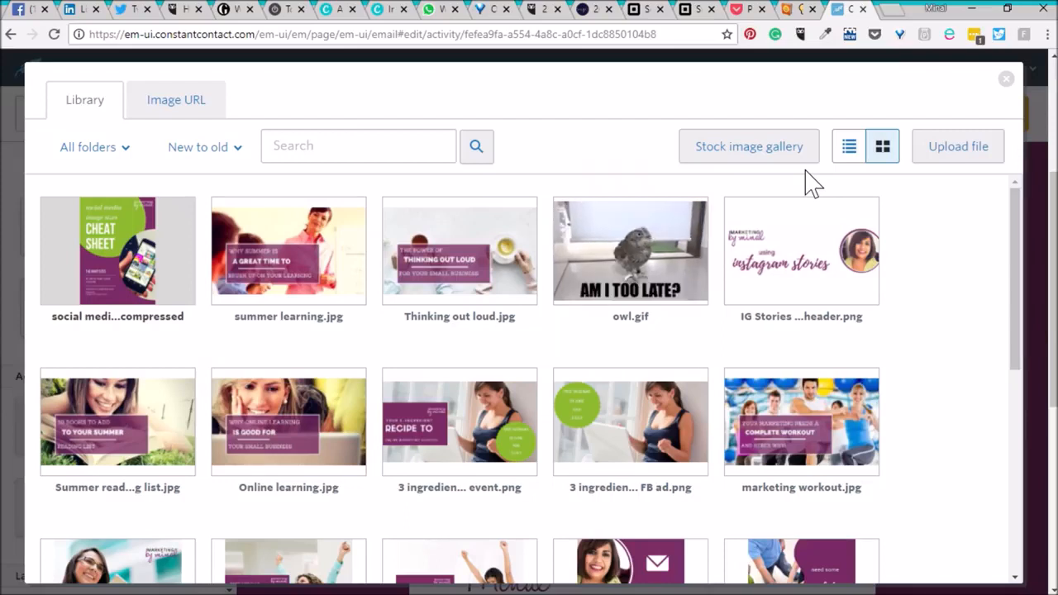
left_click(977, 159)
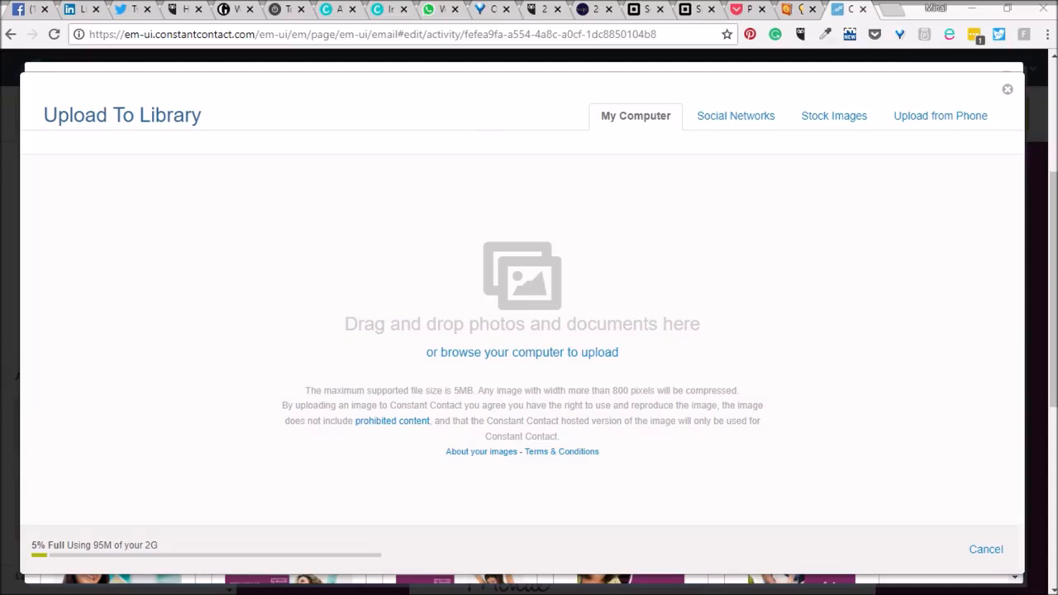
left_click_drag(1024, 331, 213, 405)
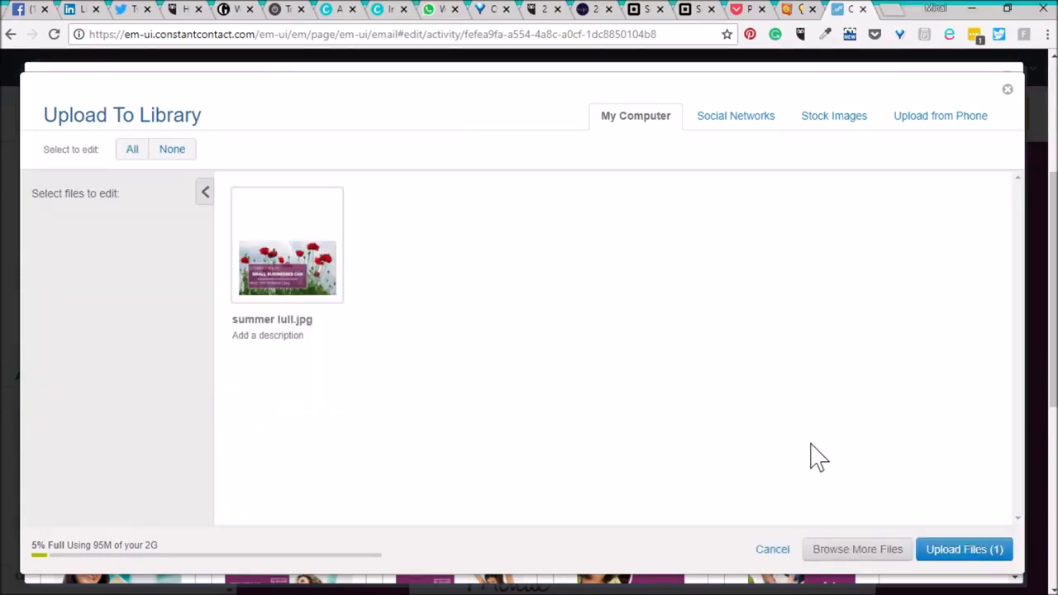
left_click(964, 550)
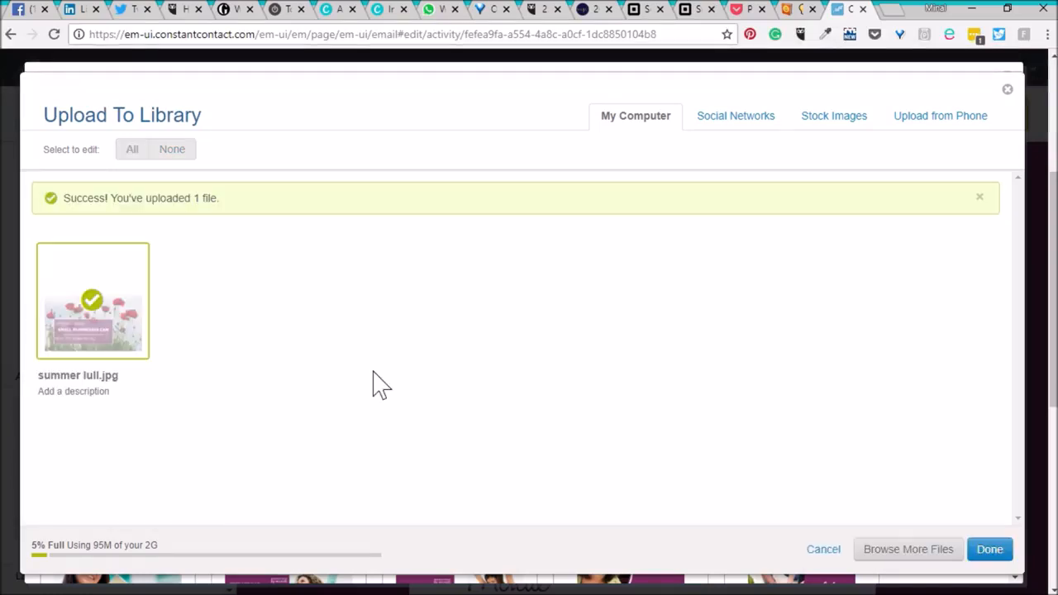
left_click(988, 552)
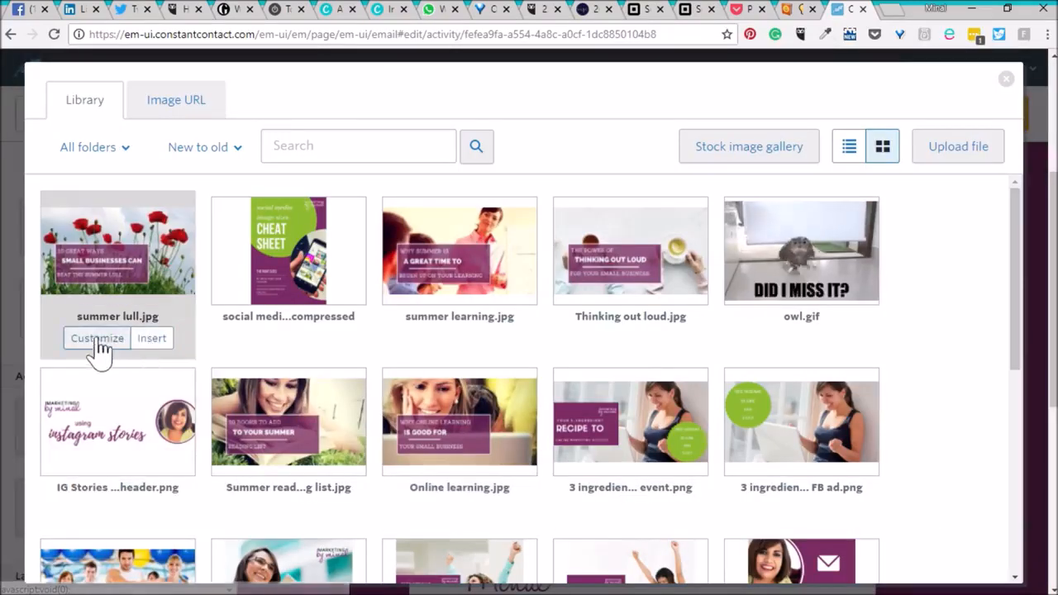
Give summer lull.jpg alt text inviting readers to read the latest blog post, then insert it into the email.
left_click(97, 339)
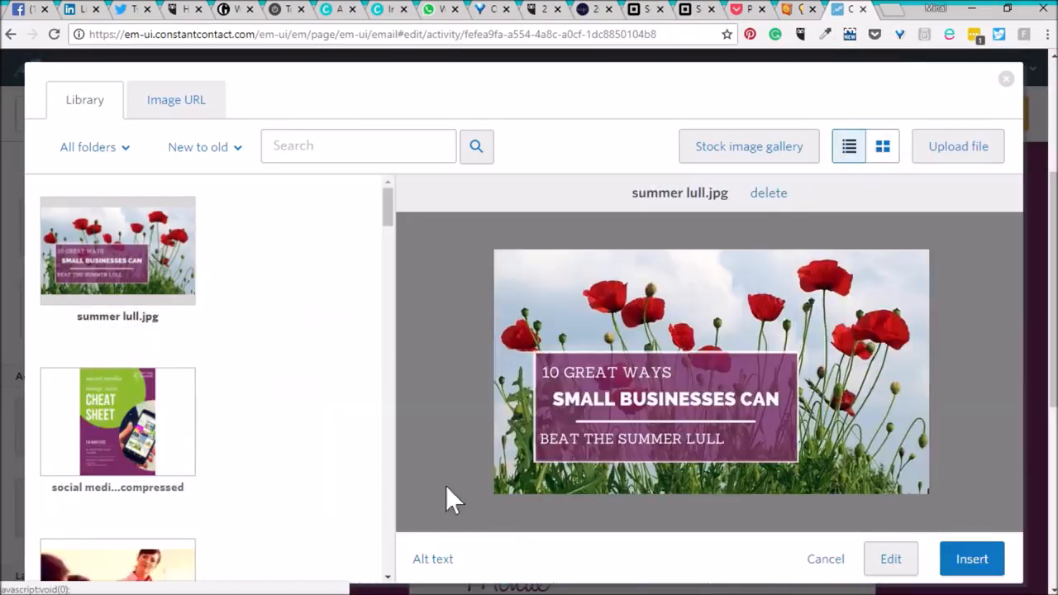
left_click(432, 561)
left_click(461, 343)
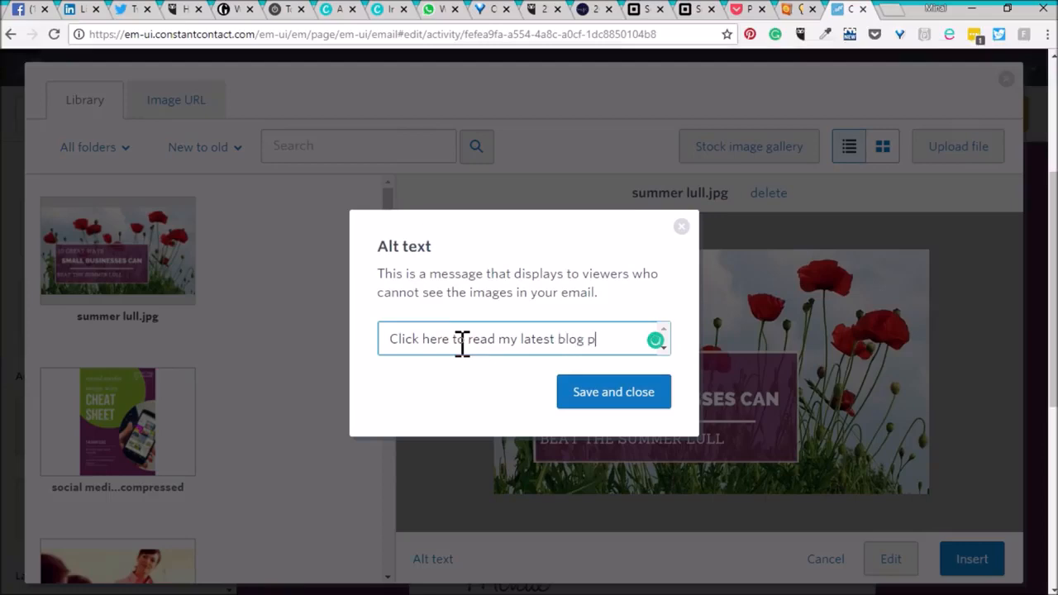
left_click(596, 396)
left_click(975, 564)
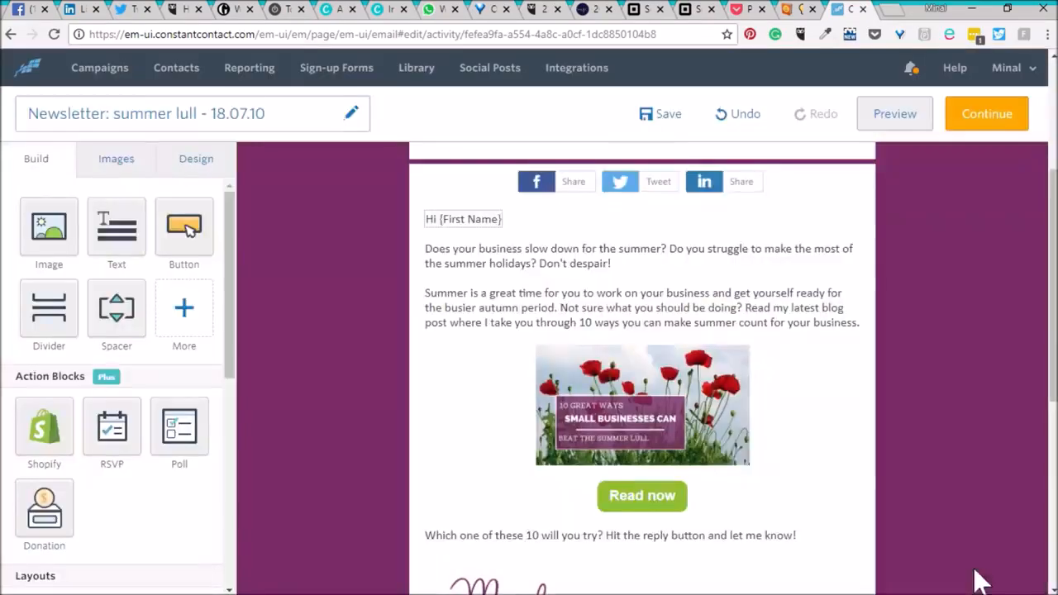
Enlarge the inserted image and move its block above the greeting text.
left_click_drag(739, 456, 916, 524)
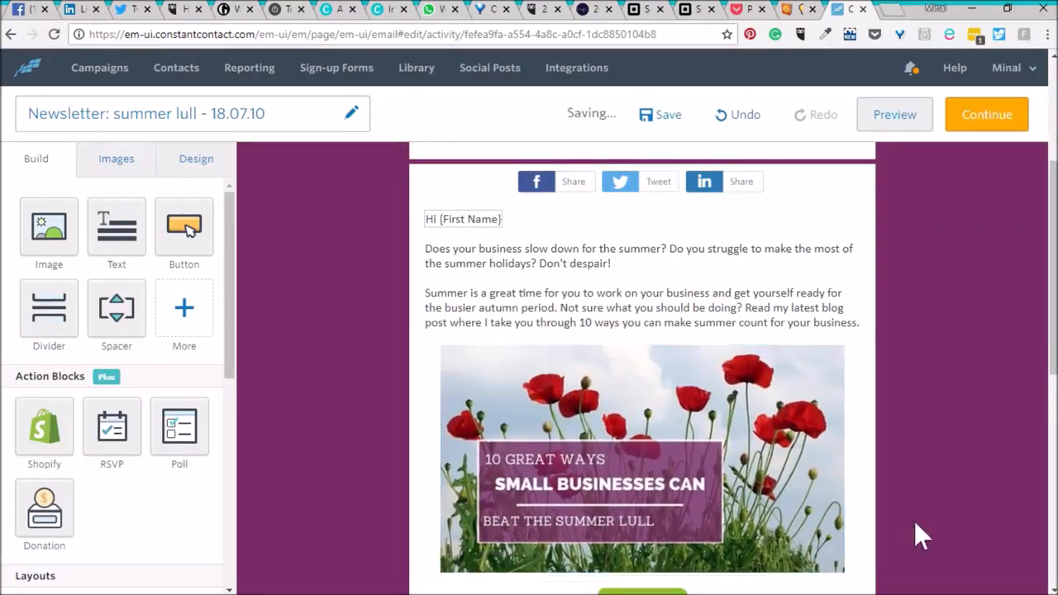
scroll(917, 515, "up", 1)
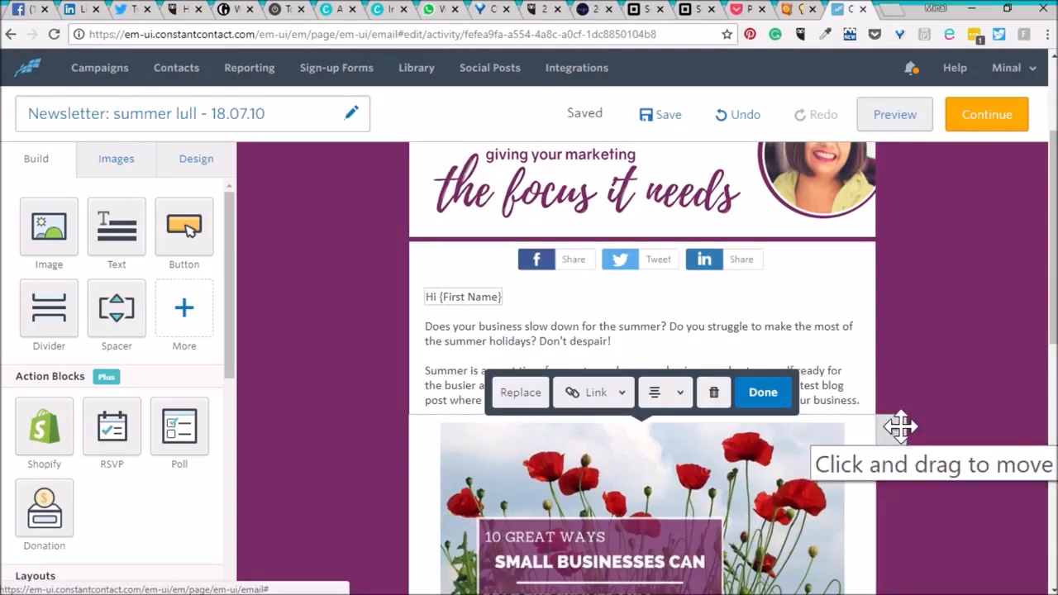
left_click_drag(888, 435, 857, 290)
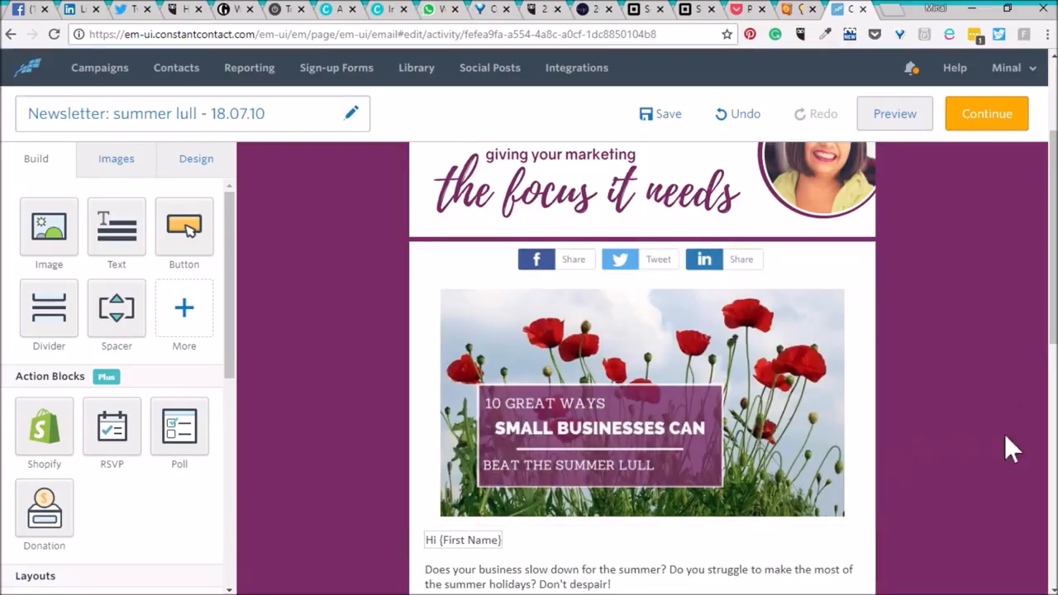
Widen the header image slightly so it spans the full content area.
scroll(761, 416, "down", 2)
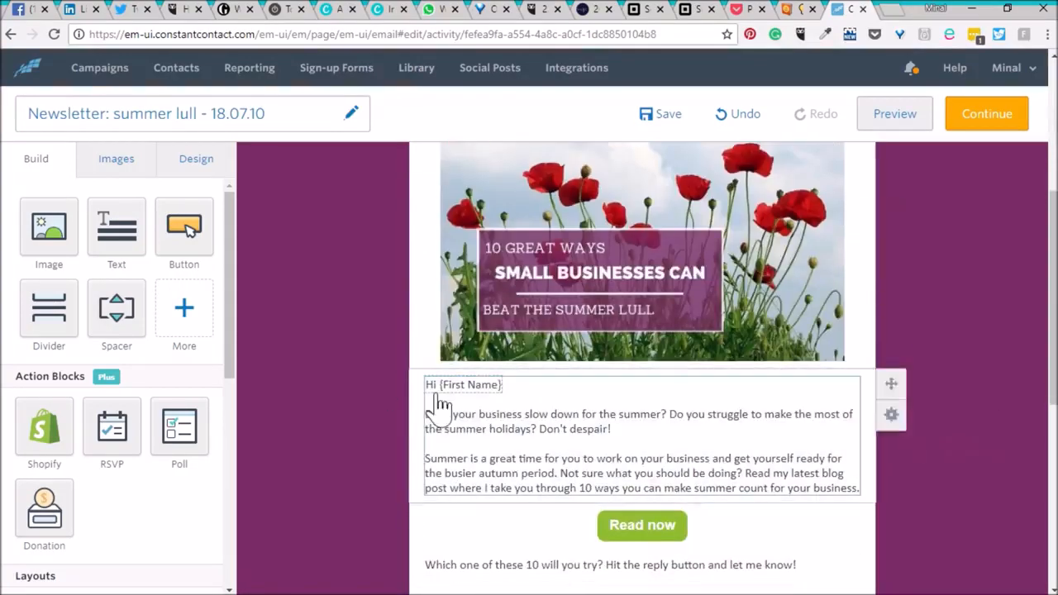
scroll(964, 296, "up", 1)
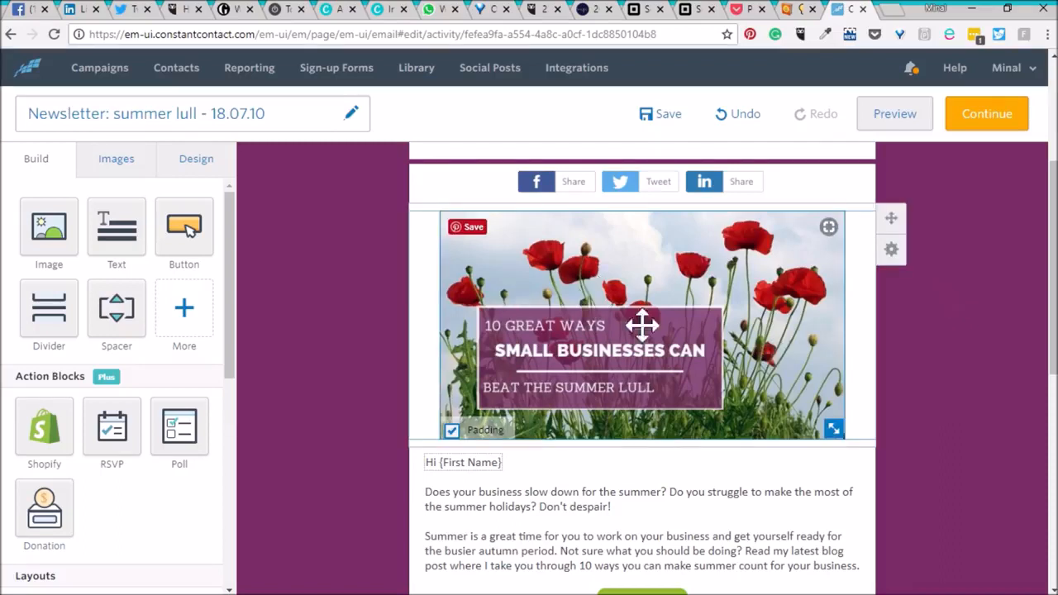
left_click_drag(836, 434, 858, 447)
scroll(962, 417, "down", 3)
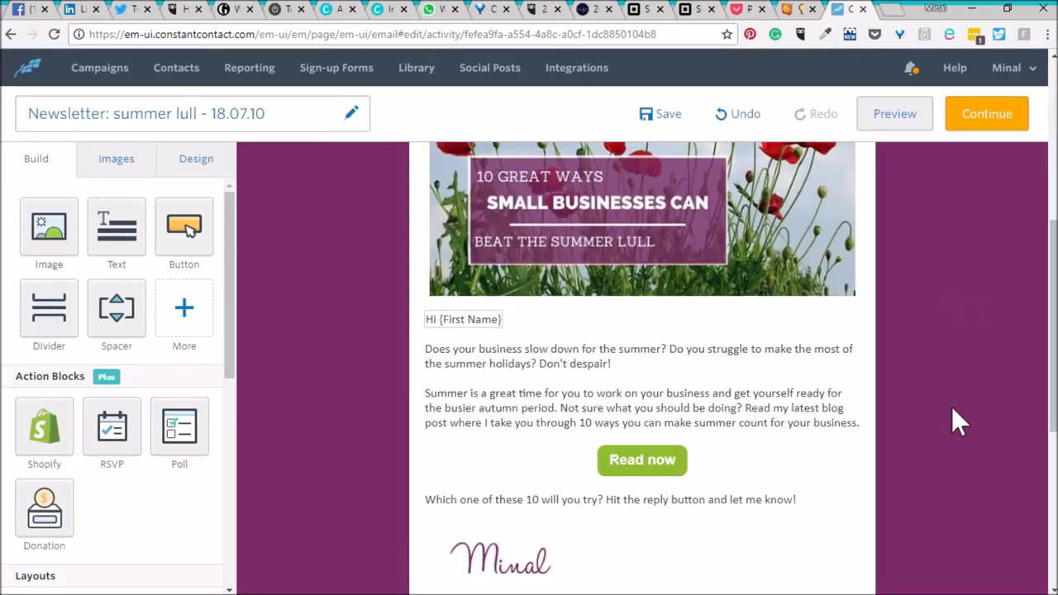
scroll(952, 407, "up", 2)
scroll(954, 409, "down", 1)
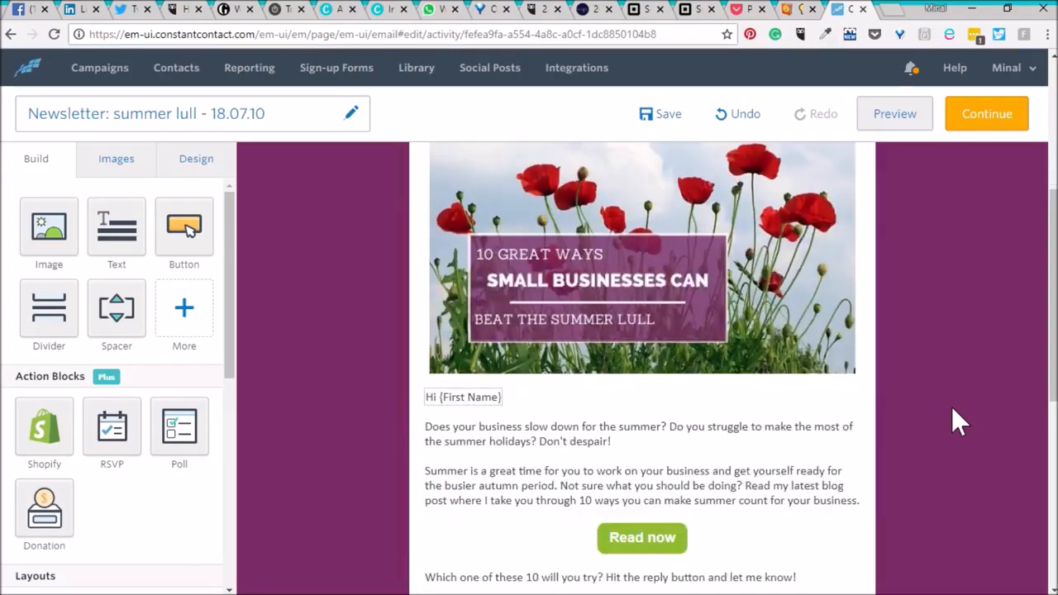
Open the blog post "10 great ways small businesses can beat the summer lull" in a new browser tab.
left_click(893, 9)
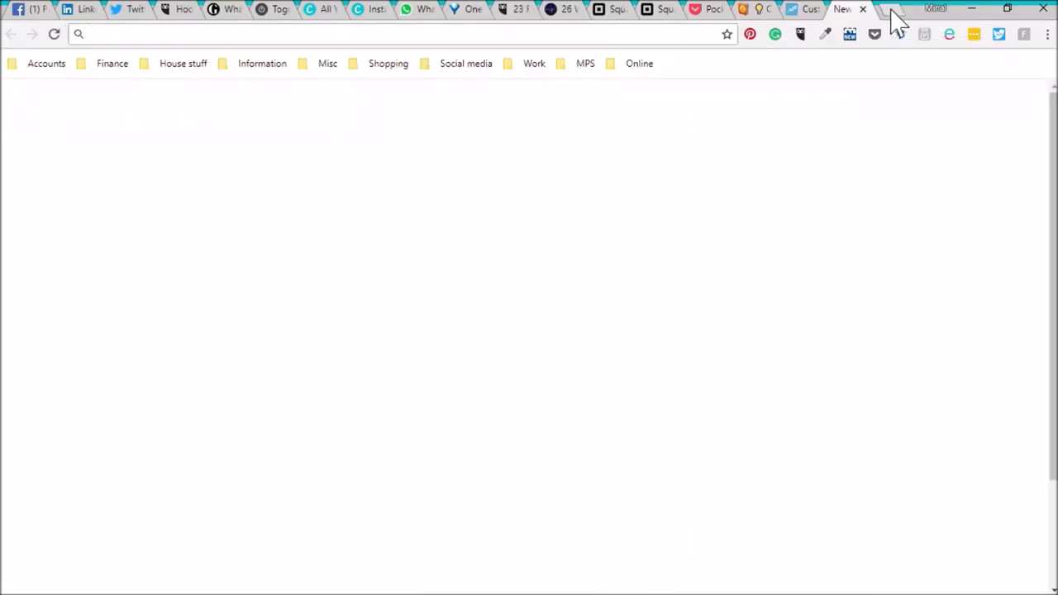
left_click(308, 278)
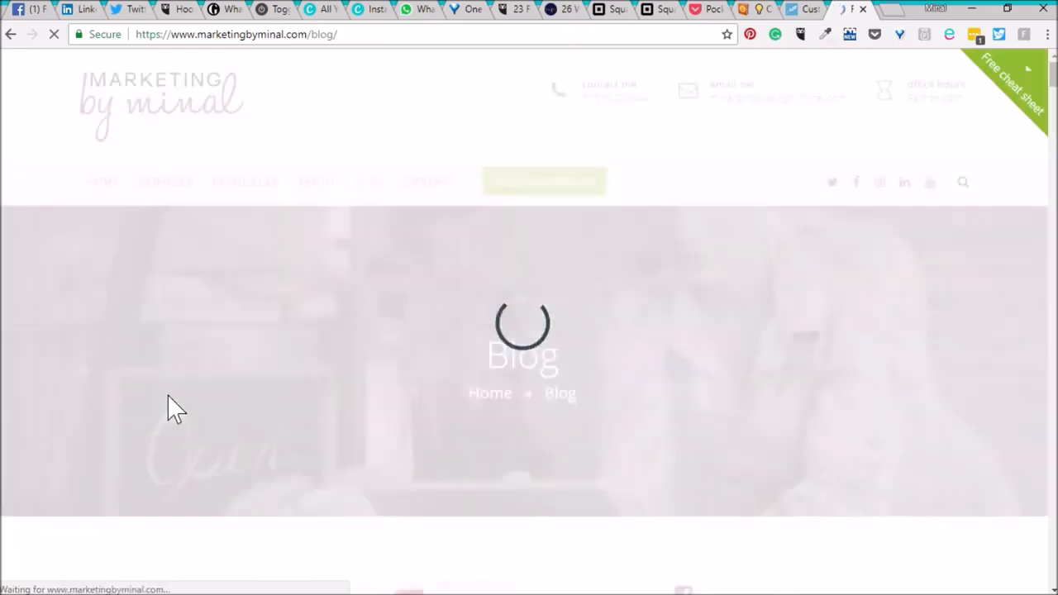
scroll(167, 394, "down", 5)
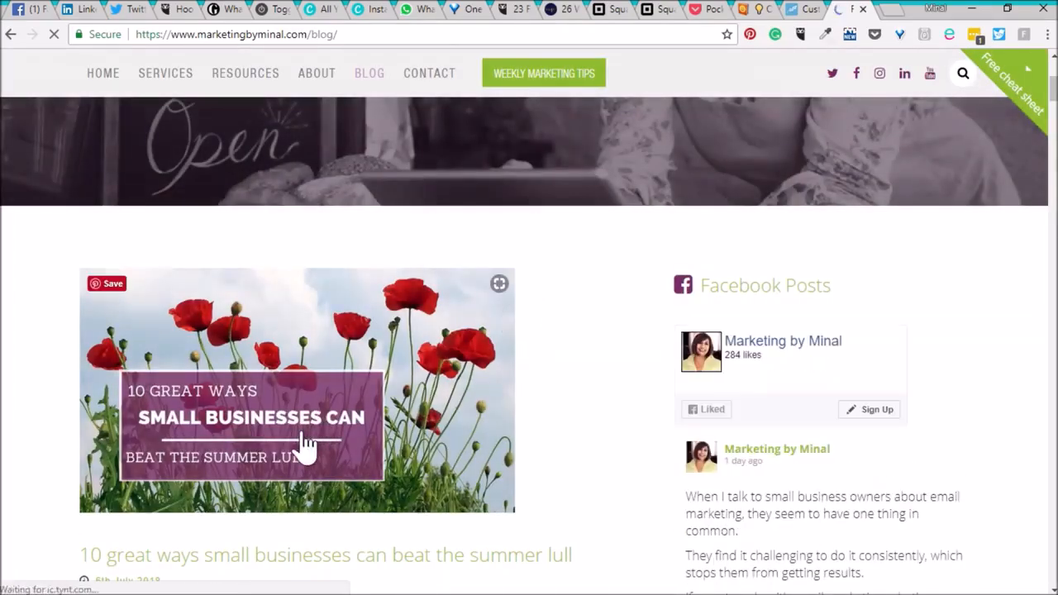
left_click(306, 447)
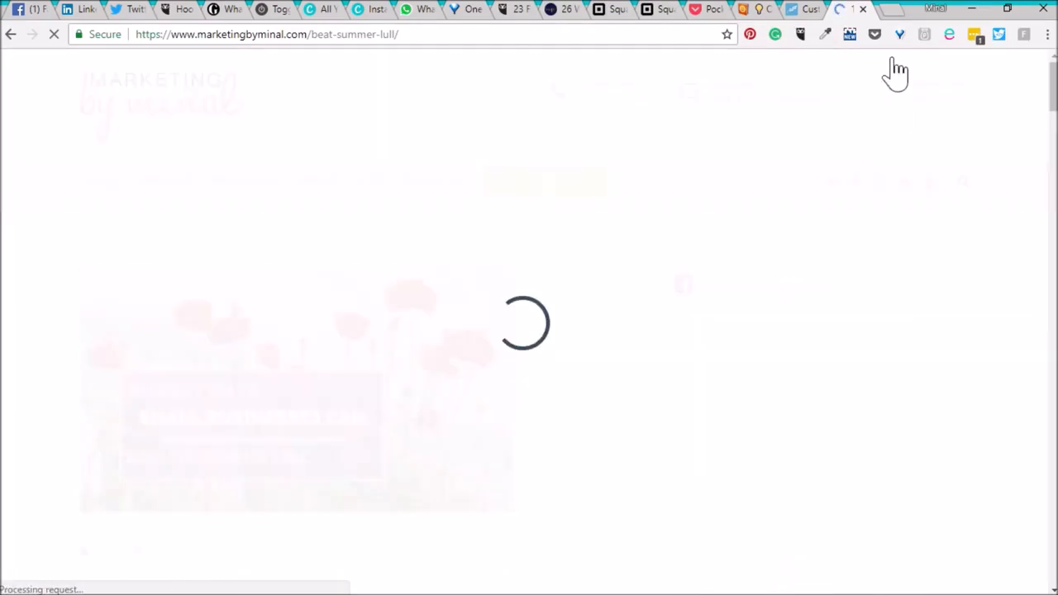
Open the Google Analytics Campaign URL Builder from the Work bookmarks in a new tab.
left_click(889, 10)
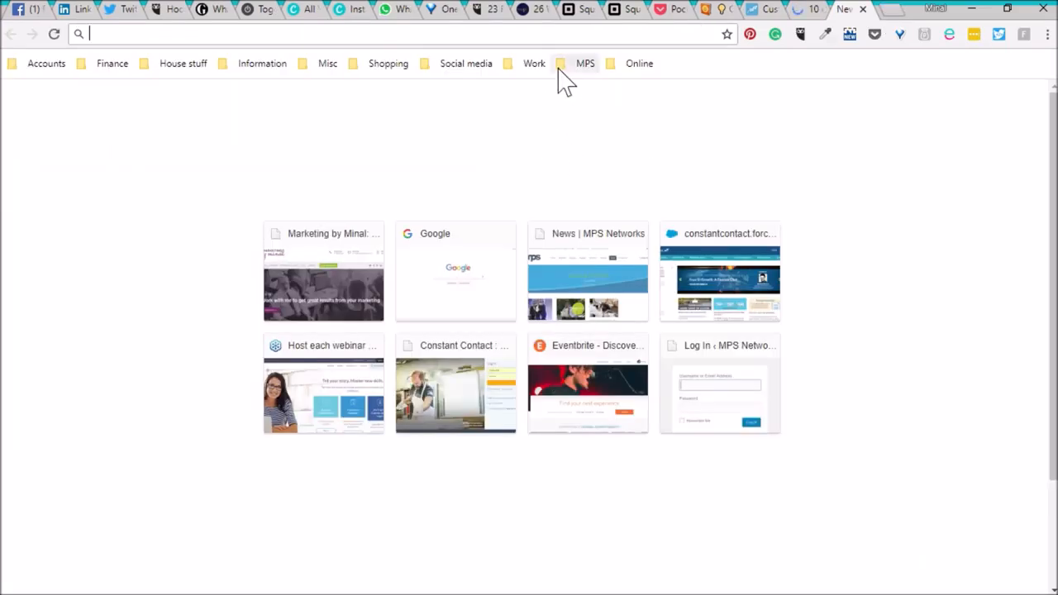
left_click(539, 66)
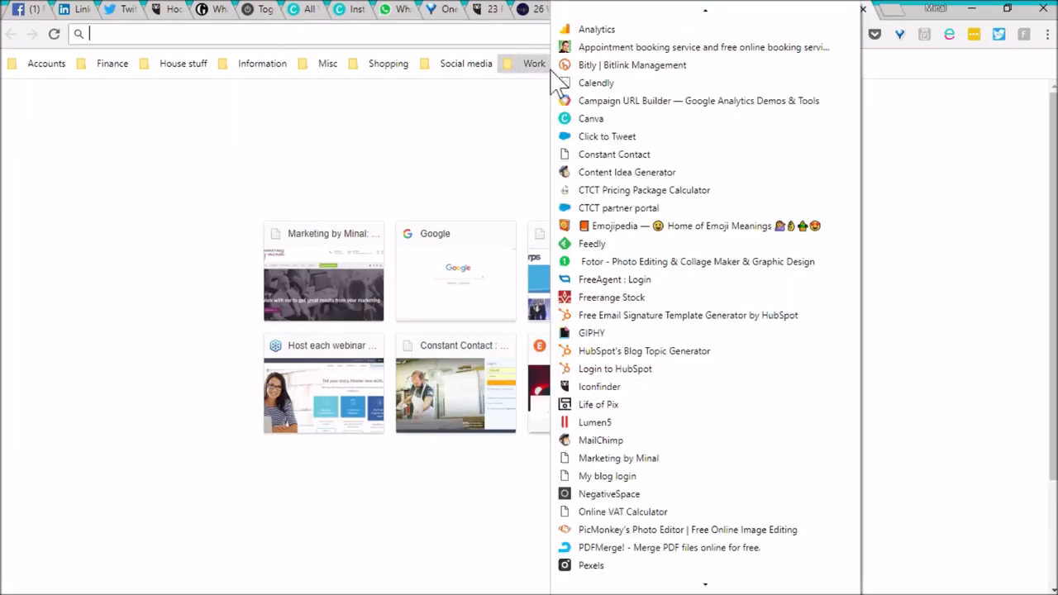
left_click(652, 101)
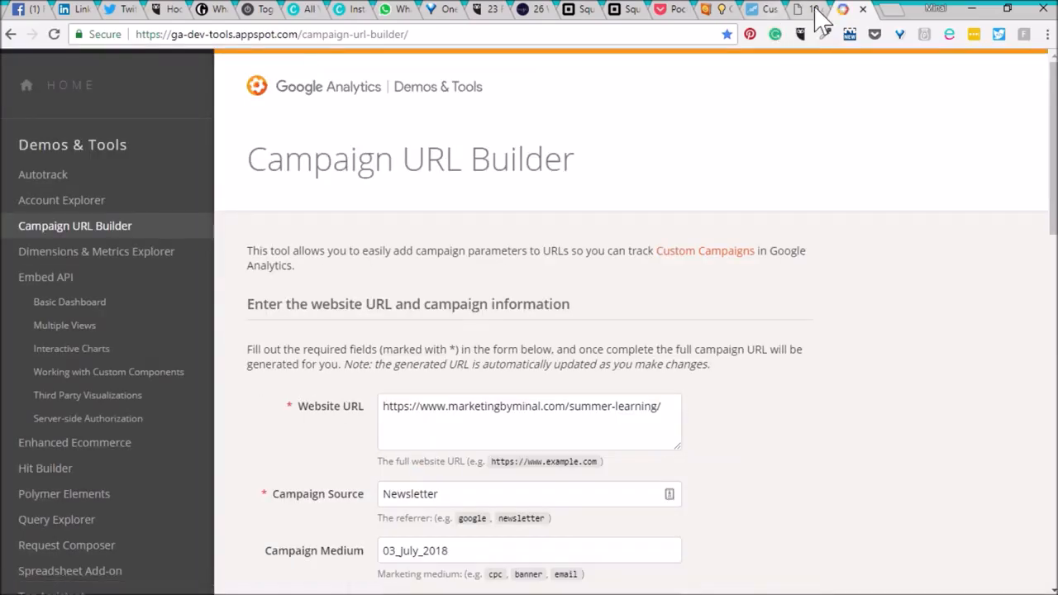
Copy the blog post's address and paste it into the Campaign URL Builder's Website URL field.
left_click(814, 10)
left_click(598, 40)
key("ctrl+c")
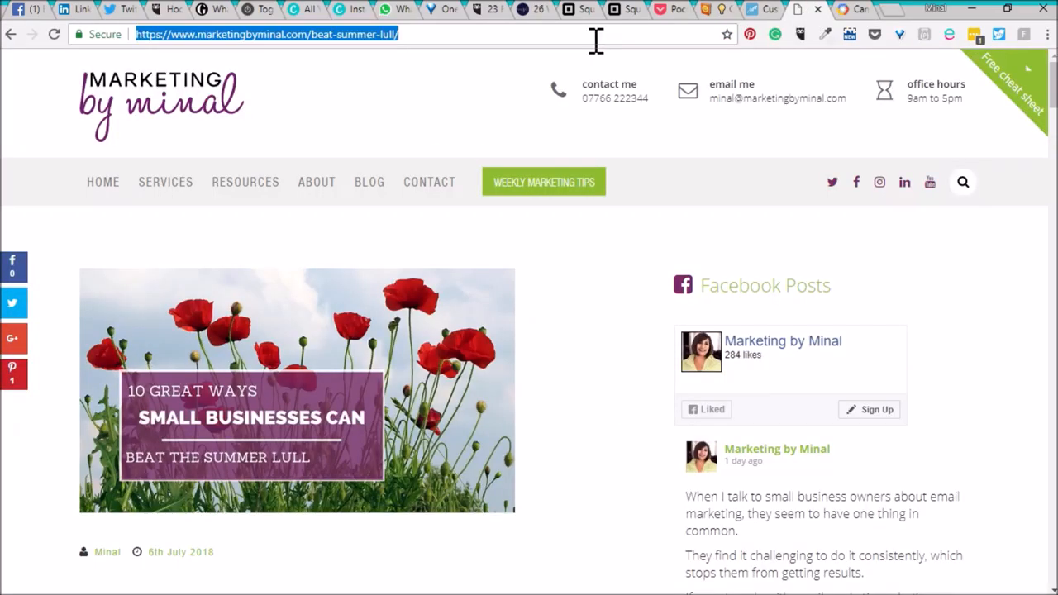
left_click(850, 15)
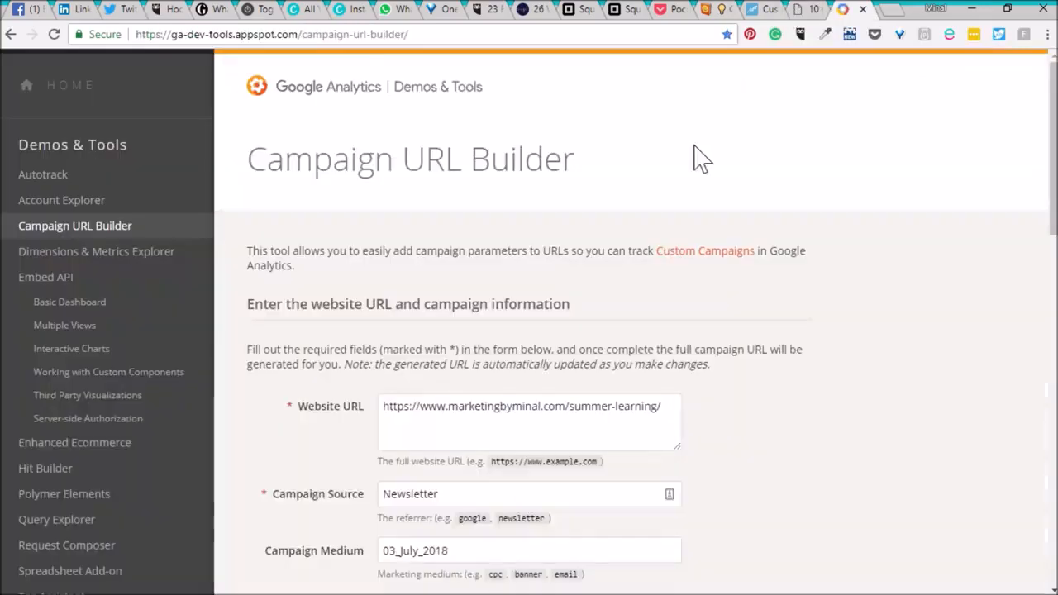
left_click(391, 422)
key("ctrl+a")
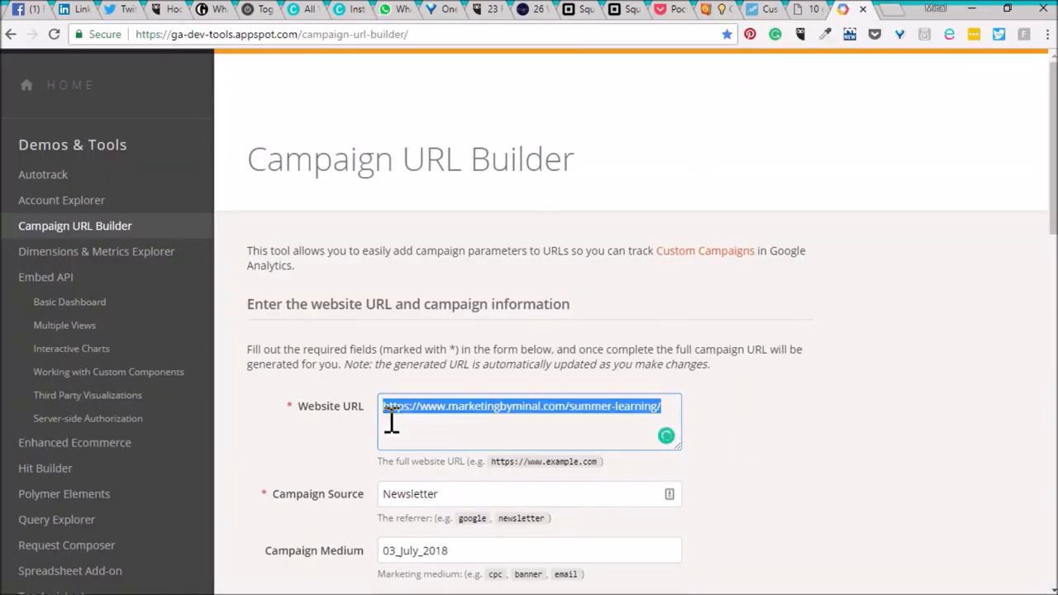
key("ctrl+v")
scroll(720, 449, "down", 2)
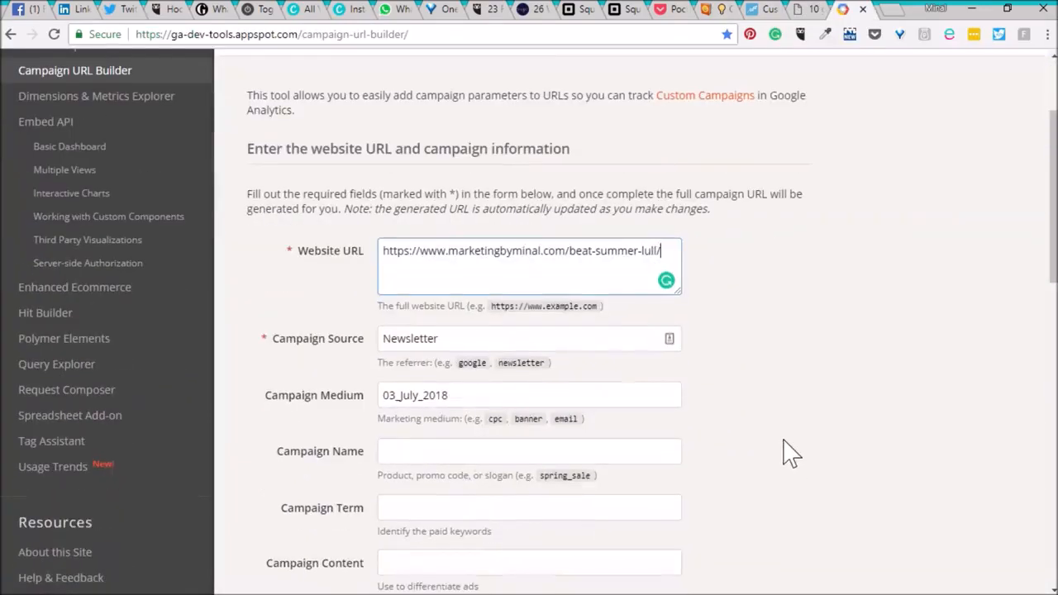
Set the Campaign Medium to 10_July_2018.
left_click(389, 400)
double_click(389, 400)
left_click(390, 400)
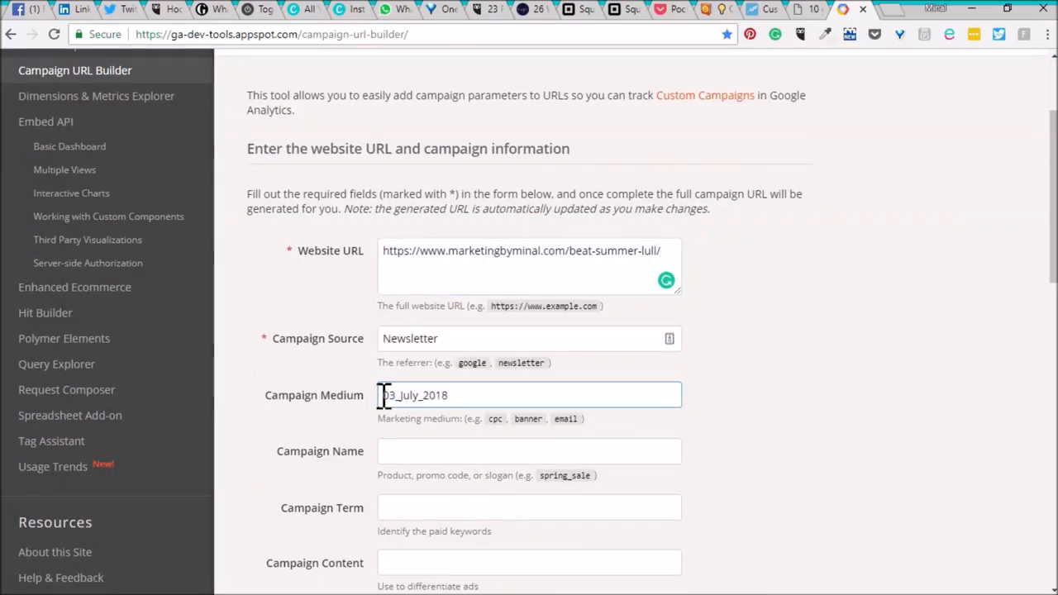
key("Delete")
type("1")
left_click(773, 409)
scroll(821, 416, "down", 4)
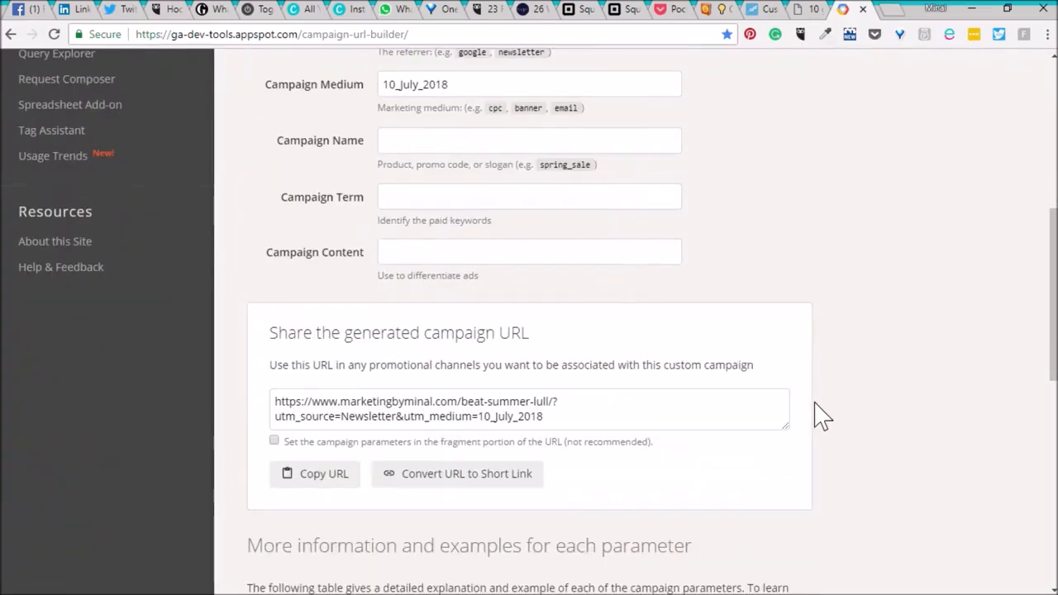
Convert the generated campaign URL to a short link.
left_click(487, 486)
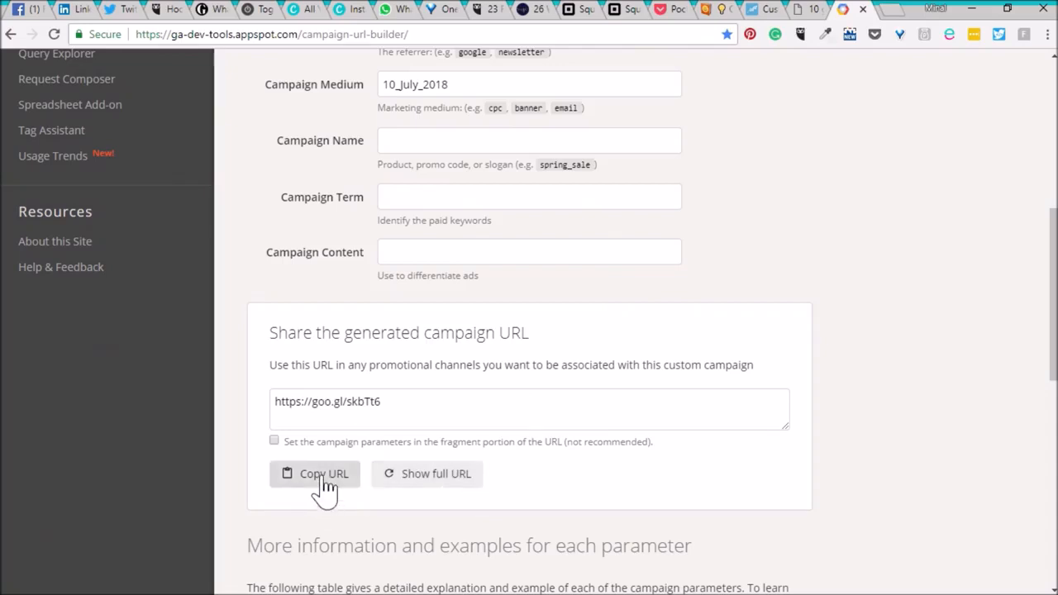
left_click(761, 9)
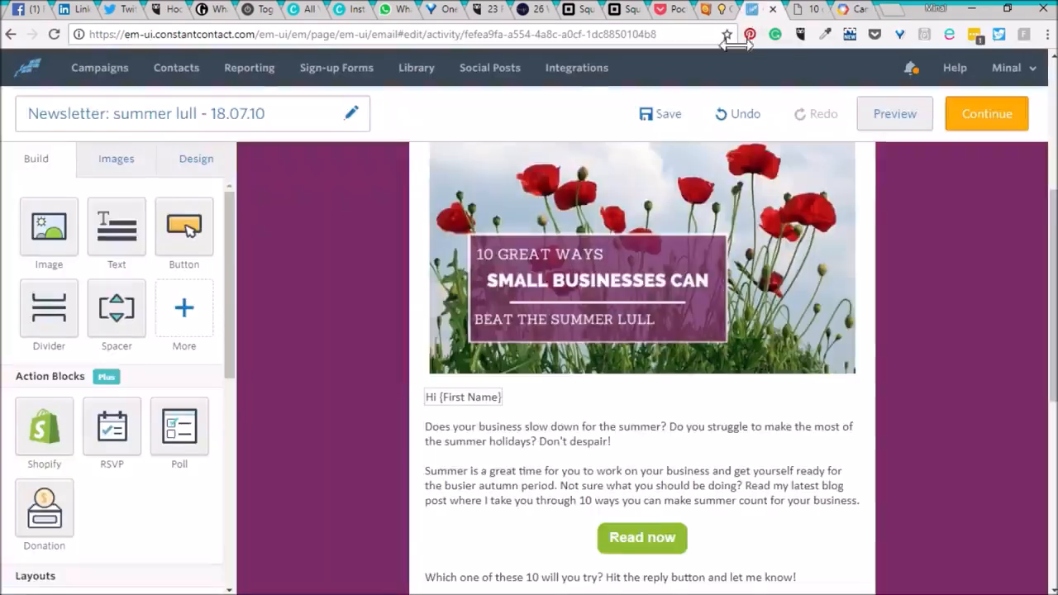
left_click(693, 246)
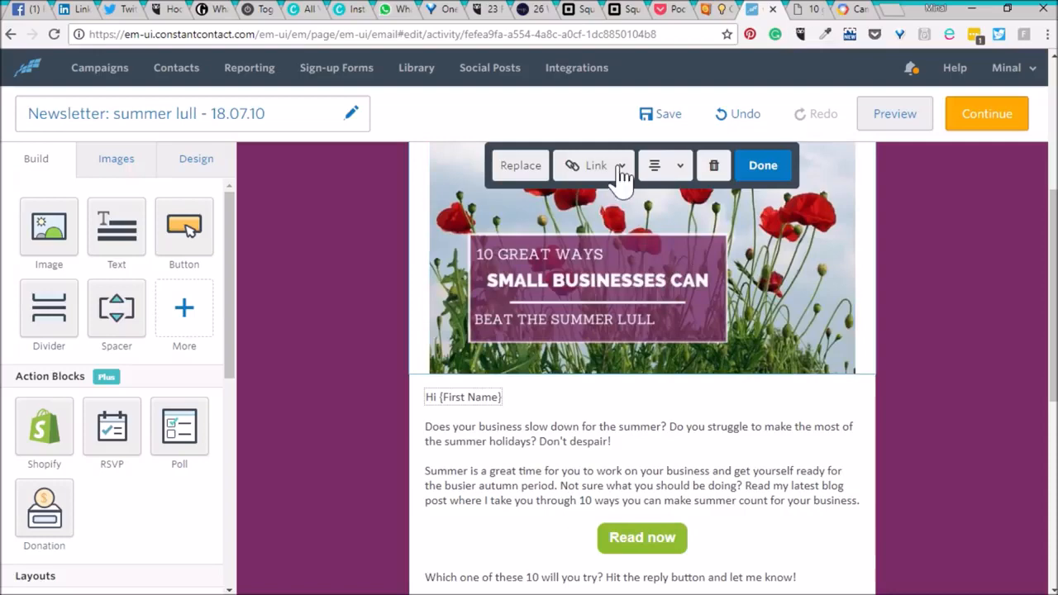
left_click(591, 165)
left_click(601, 213)
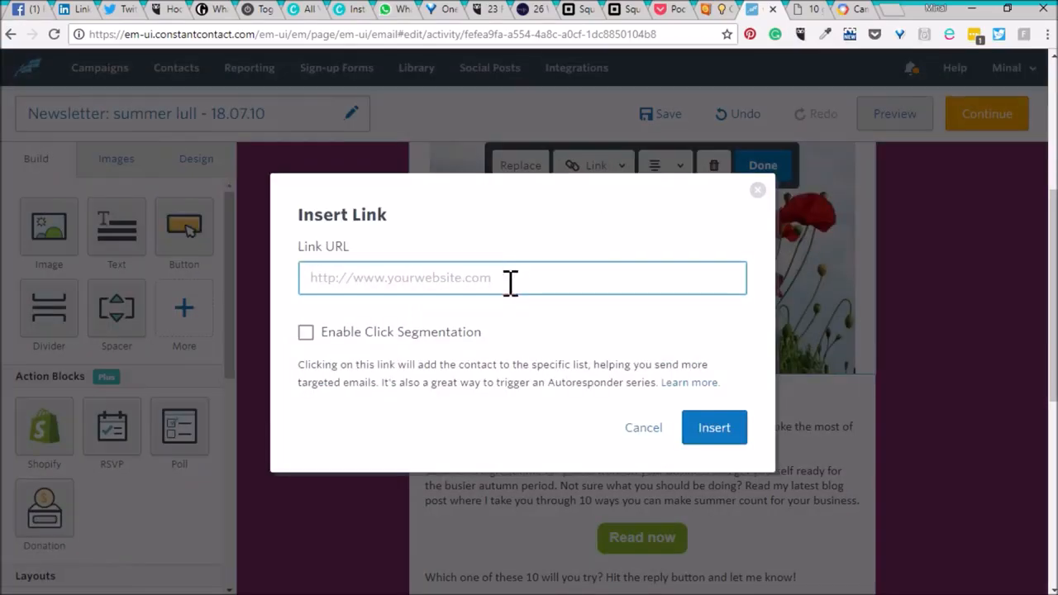
type("https://goo.gl/skbTh6")
left_click(709, 425)
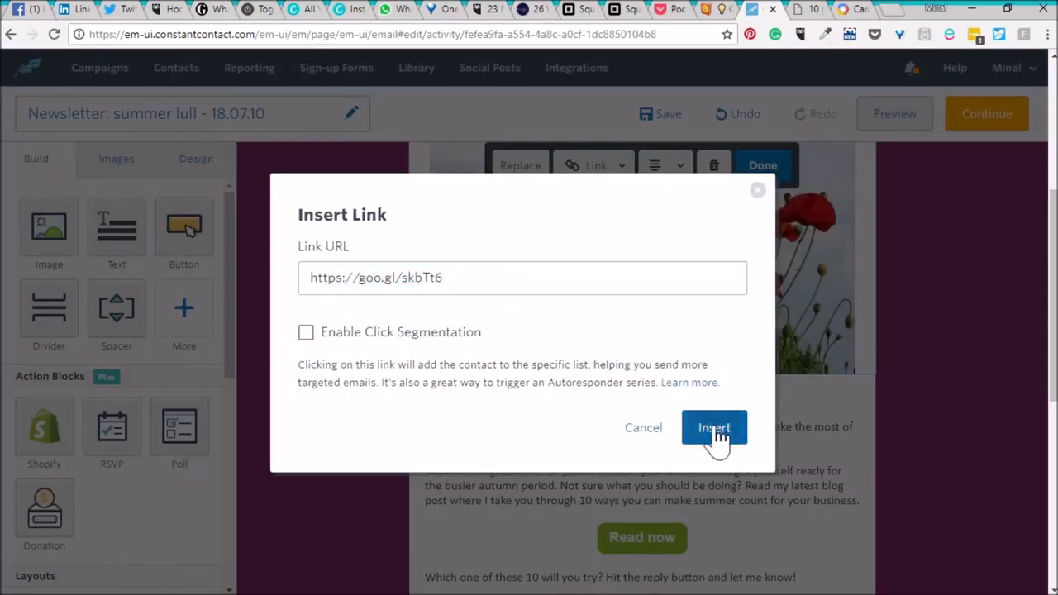
left_click(778, 173)
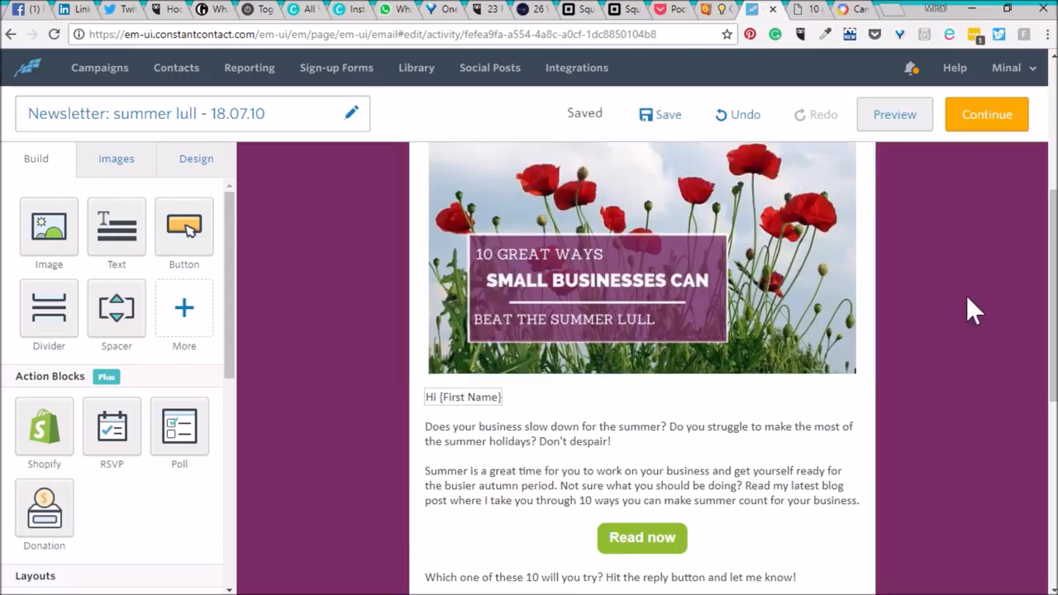
Link the text "Read my latest blog post" in the body paragraph to the short campaign URL.
scroll(968, 300, "down", 2)
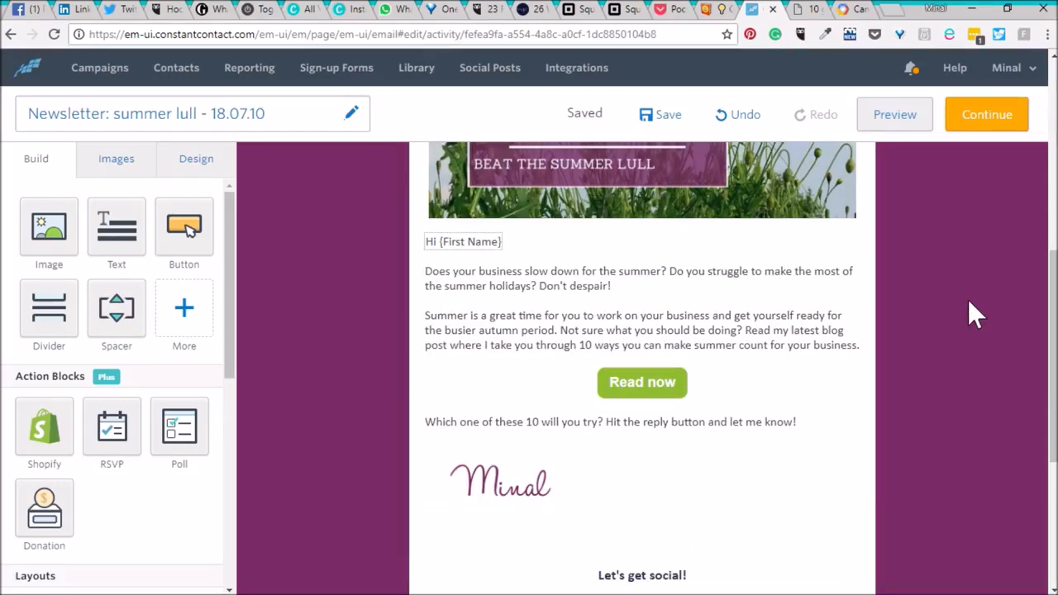
left_click(645, 309)
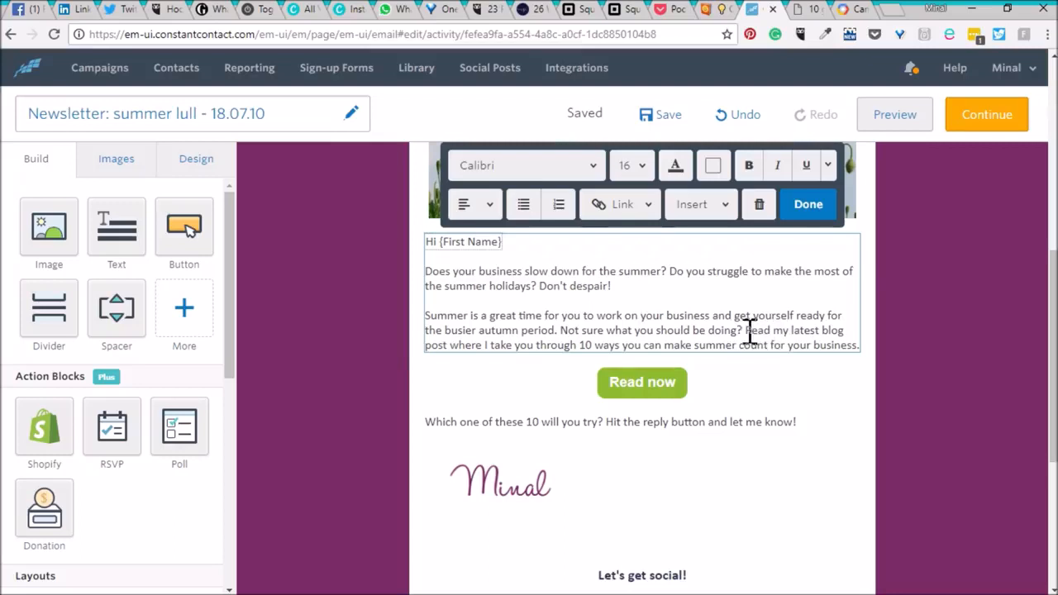
left_click_drag(747, 332, 451, 347)
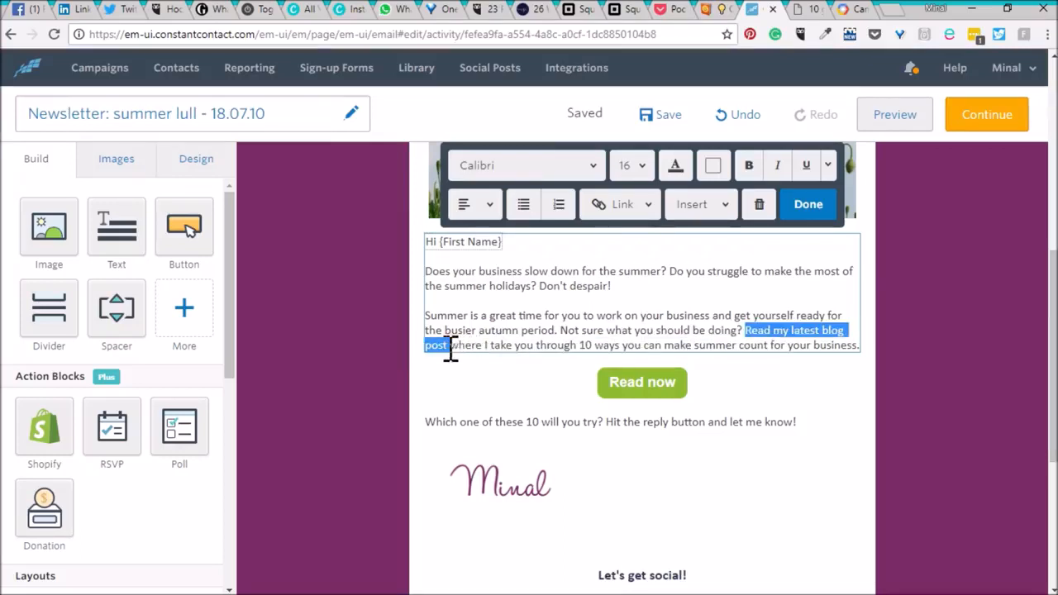
left_click(624, 204)
left_click(626, 244)
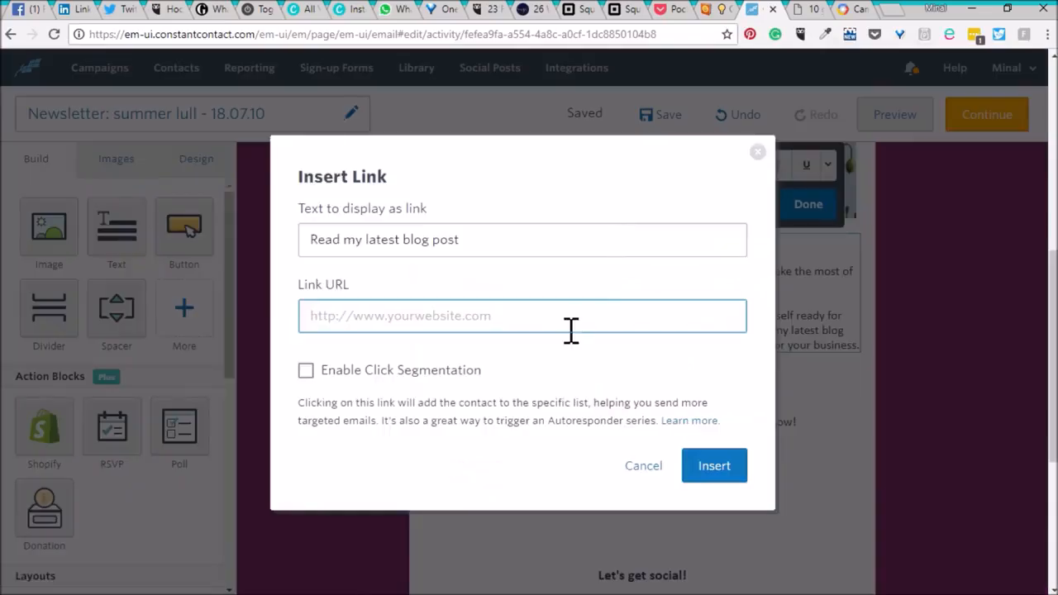
type("https://goo.gl/skbTt6")
left_click(712, 468)
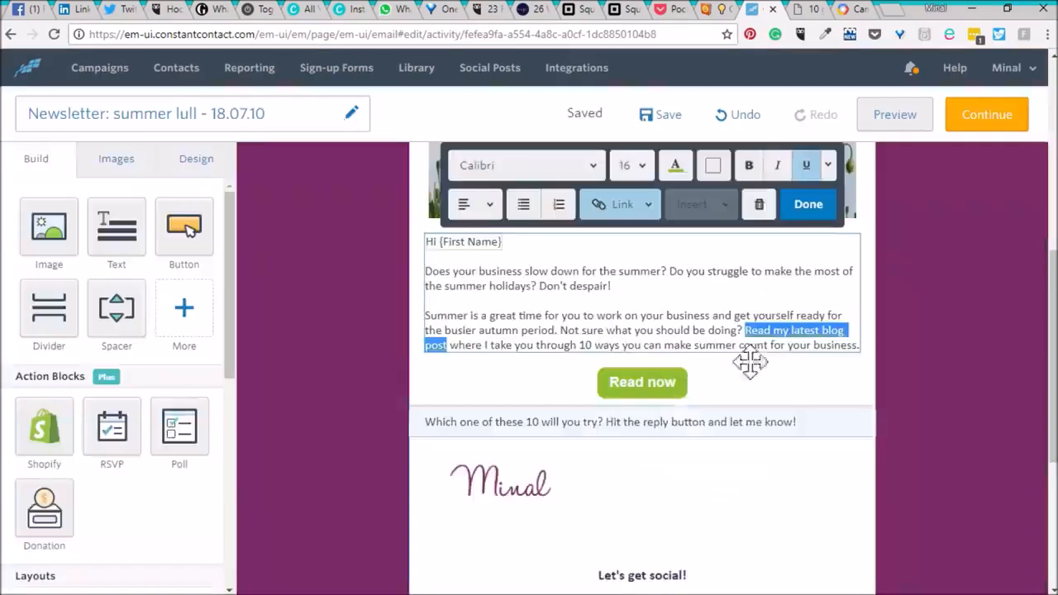
left_click(806, 207)
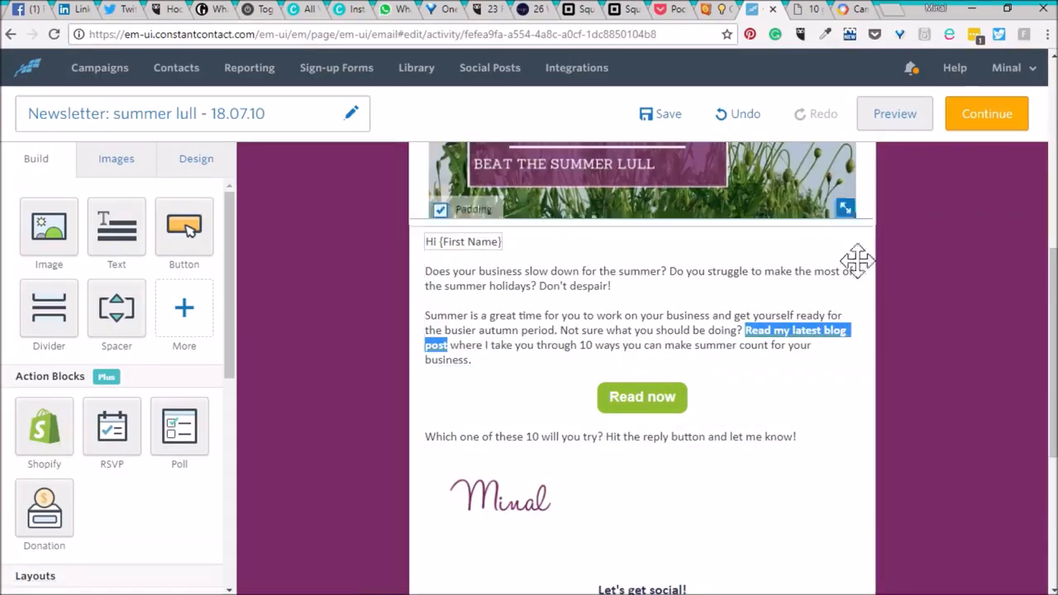
left_click(657, 397)
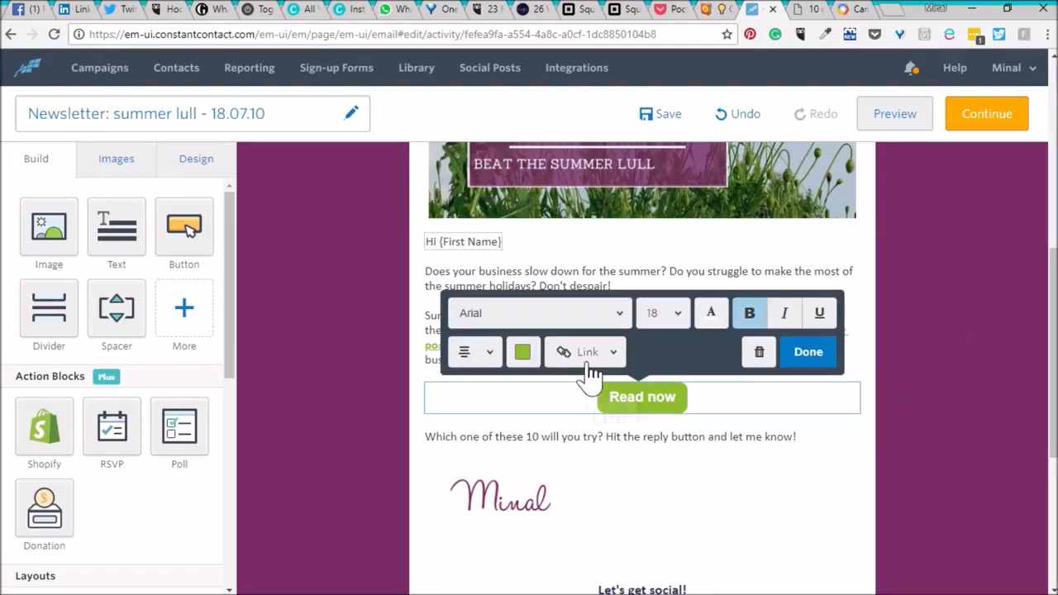
left_click(589, 365)
left_click(569, 390)
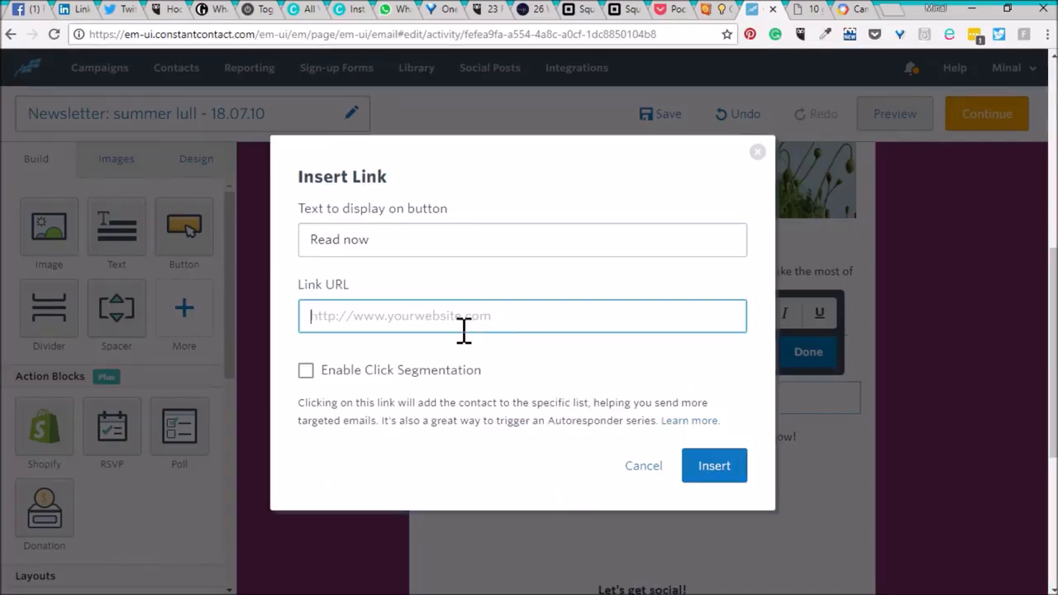
type("https://goo.gl/skbTt6")
left_click(709, 472)
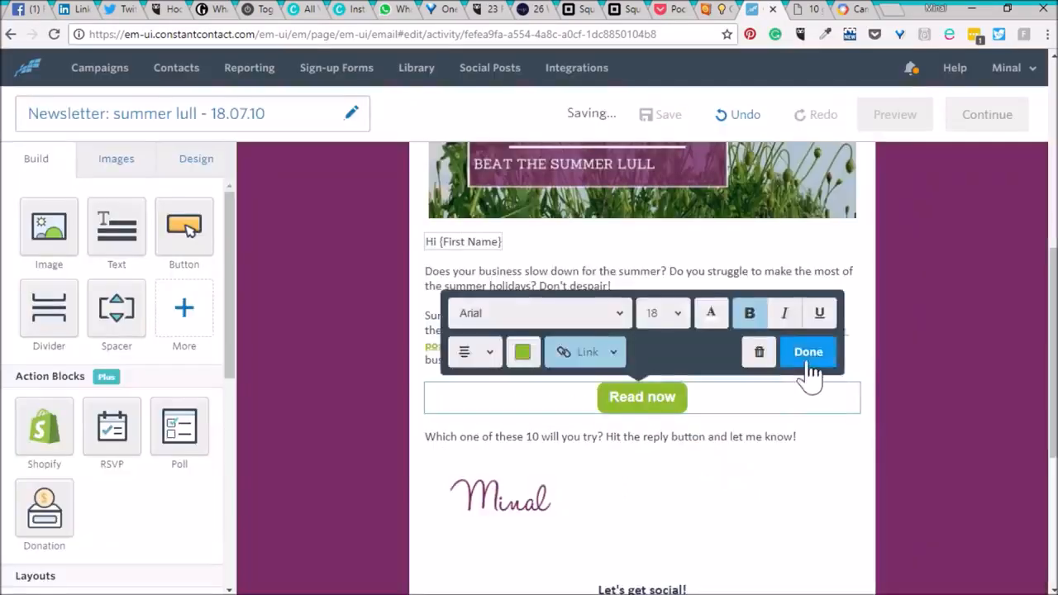
left_click(807, 362)
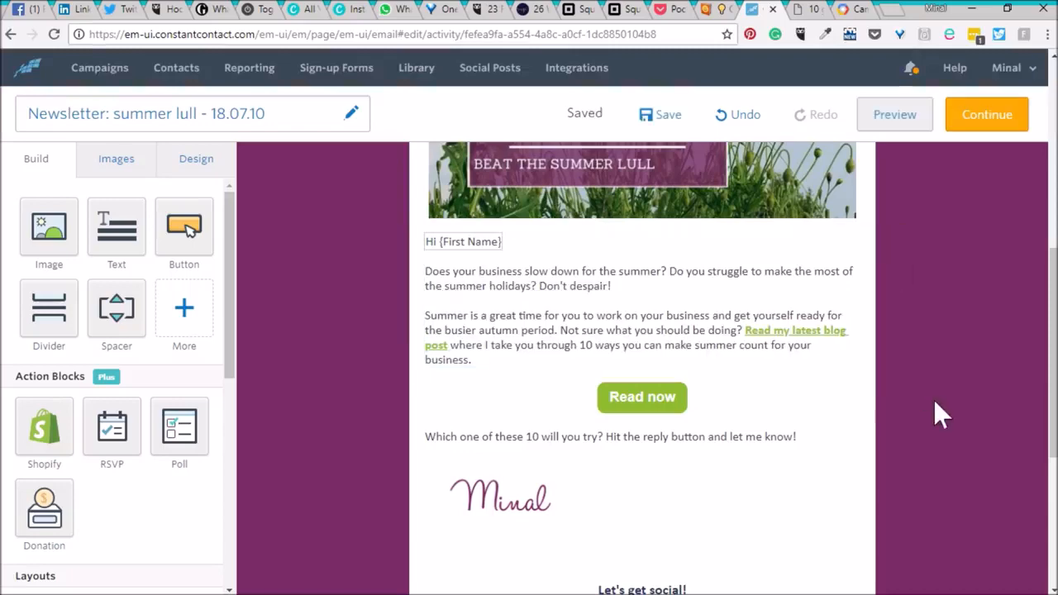
Scroll through the whole email to review the linked image, text and button.
scroll(942, 409, "down", 1)
scroll(943, 408, "up", 6)
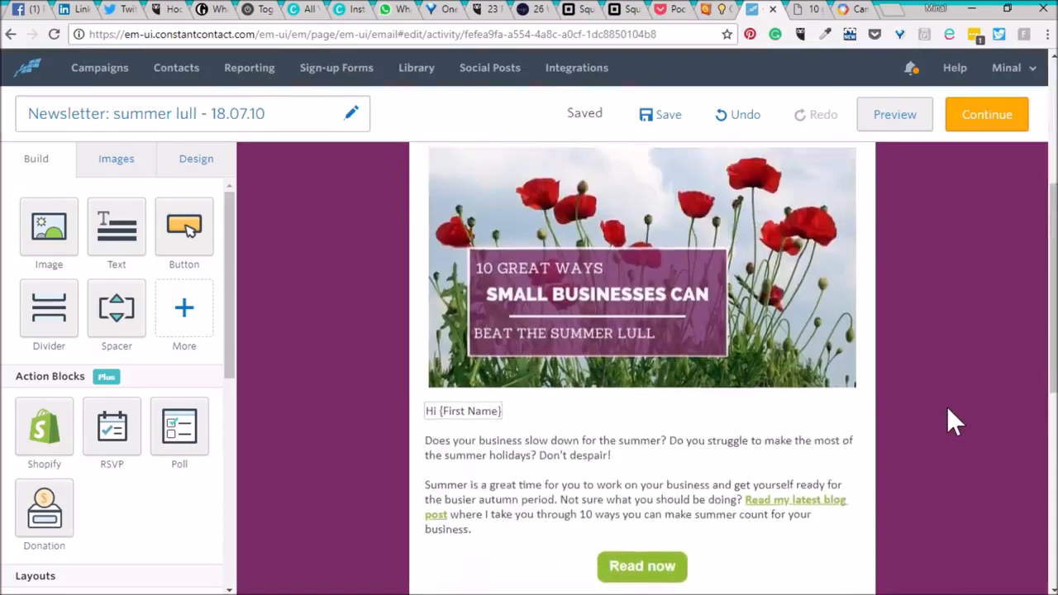
scroll(946, 406, "down", 10)
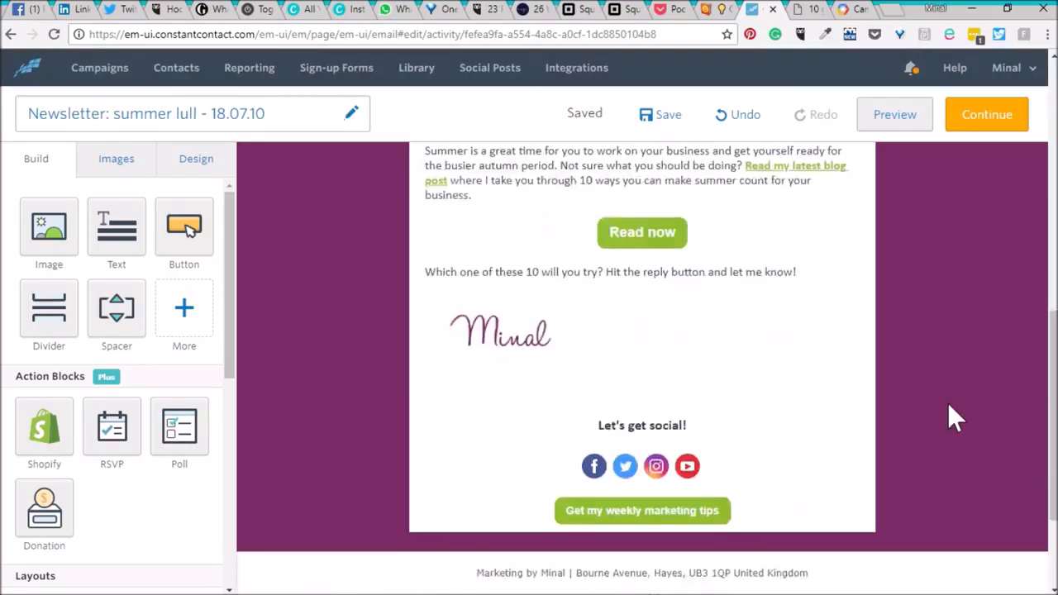
scroll(947, 418, "up", 3)
scroll(947, 417, "down", 3)
left_click(718, 343)
left_click(959, 301)
scroll(984, 309, "up", 1)
scroll(984, 309, "up", 15)
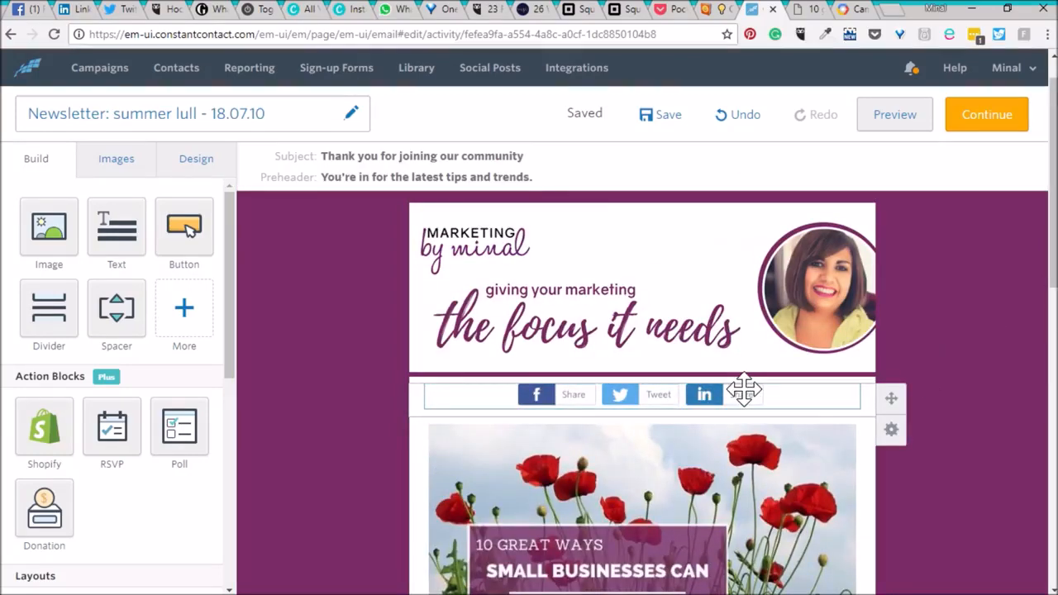
scroll(988, 402, "down", 12)
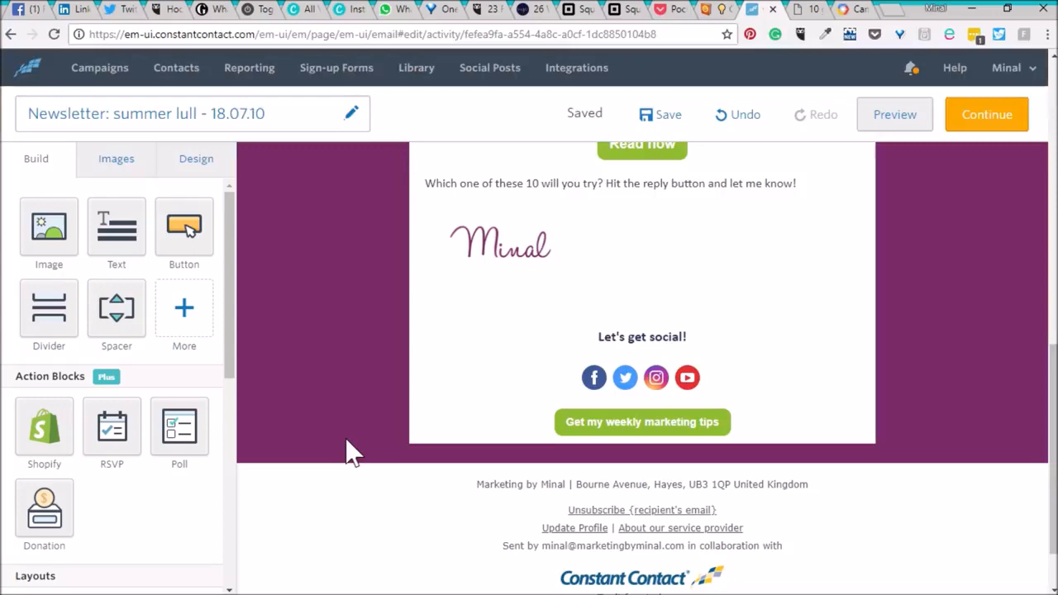
scroll(346, 442, "up", 10)
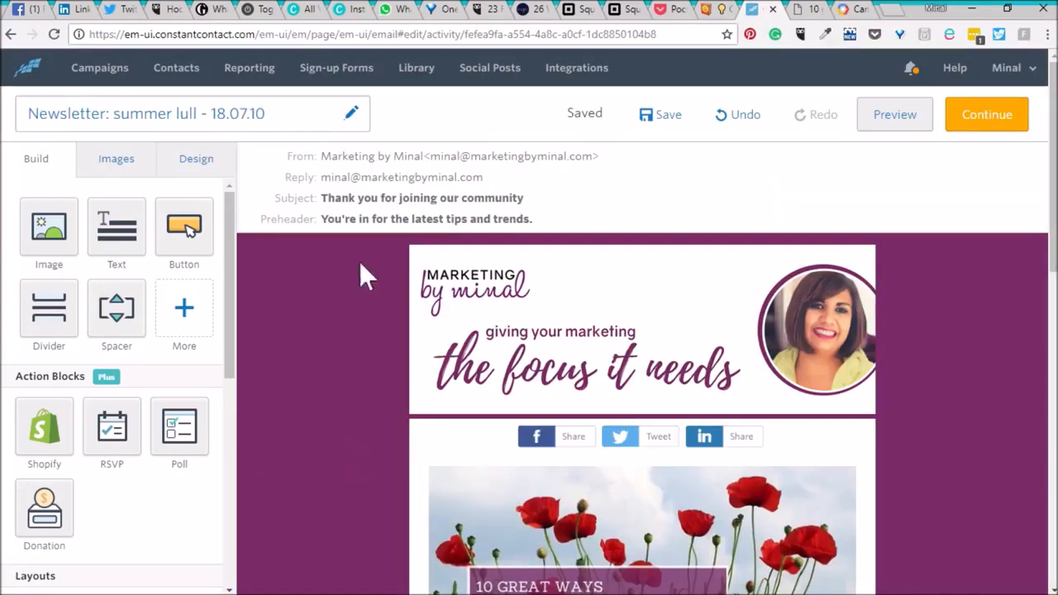
Change the email subject line to "Bogged down by the summer lull?".
left_click(442, 207)
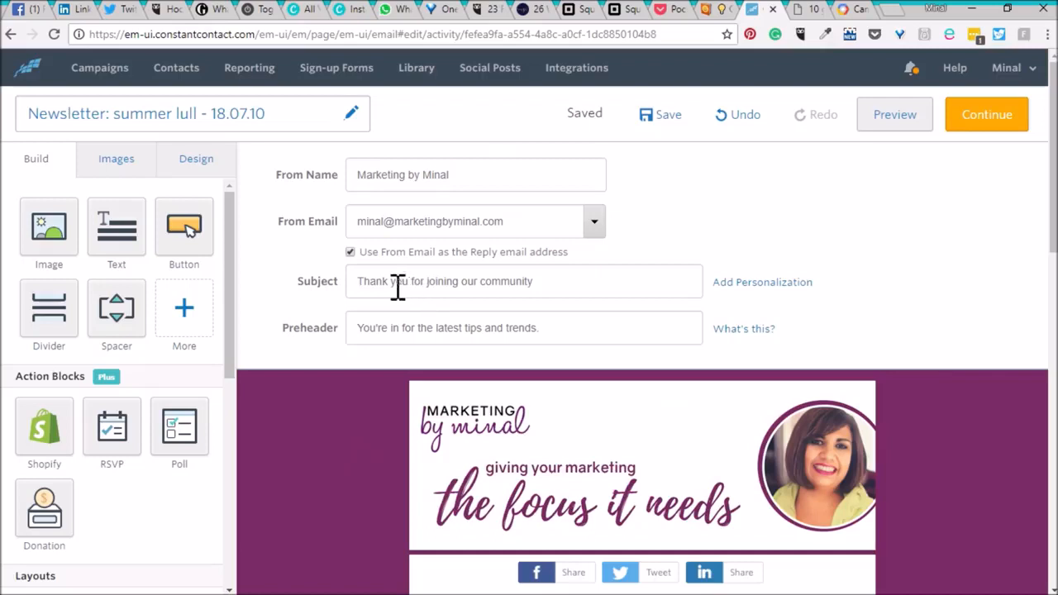
left_click_drag(361, 284, 575, 287)
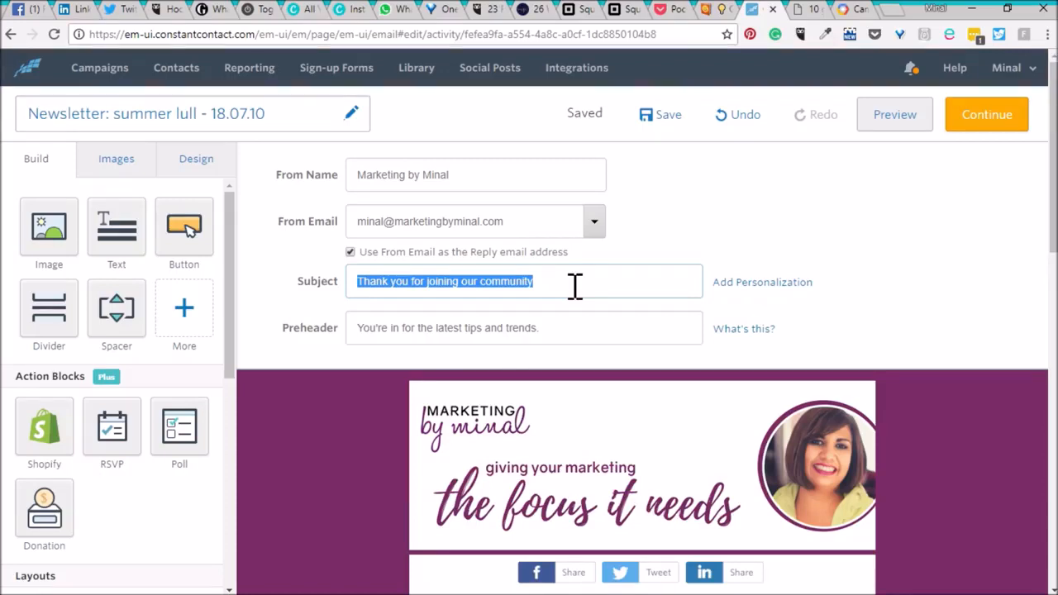
type("Su")
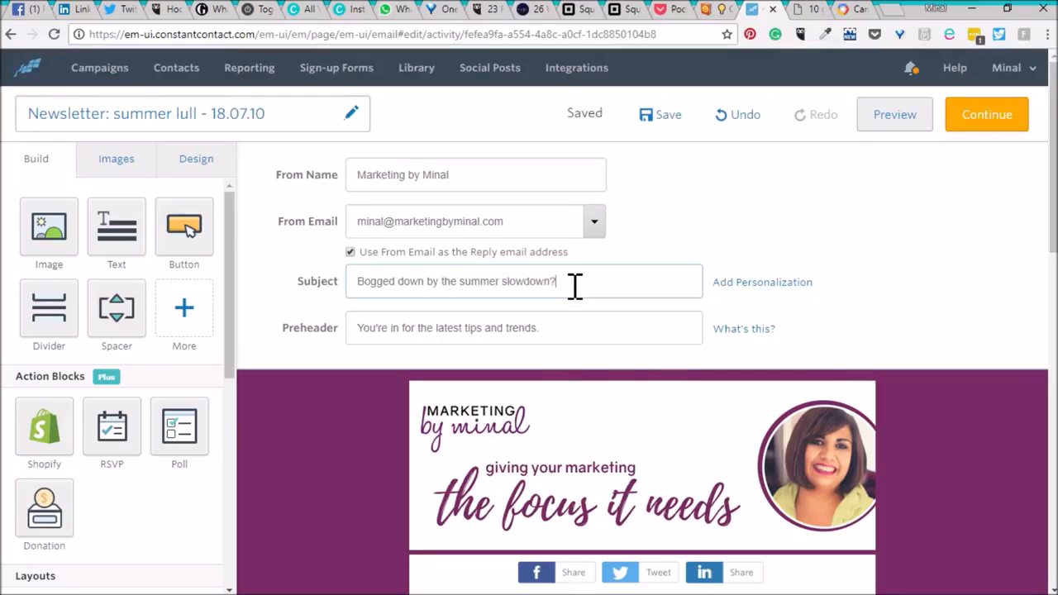
key("BackSpace")
key("BackSpace")
key("BackSpace")
key("BackSpace")
key("BackSpace")
key("BackSpace")
key("BackSpace")
key("BackSpace")
key("BackSpace")
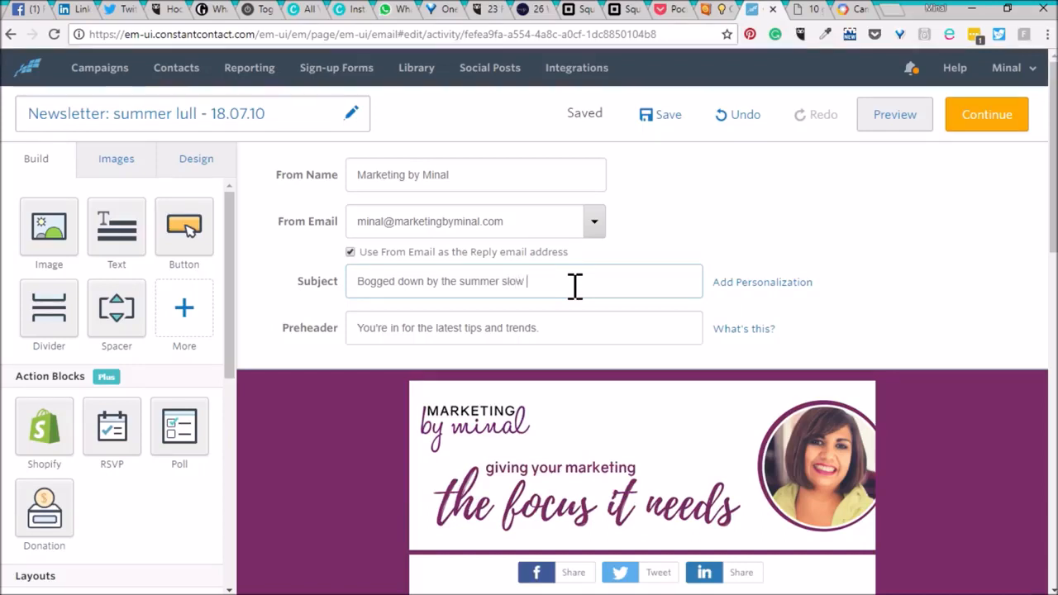
type("slow down?")
key("Tab")
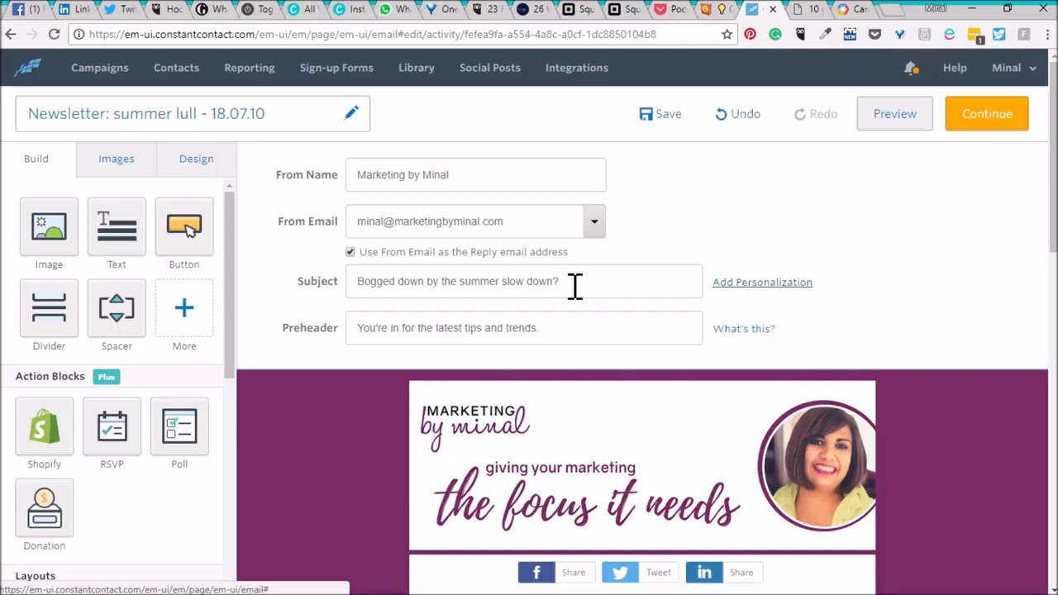
left_click_drag(581, 329, 331, 326)
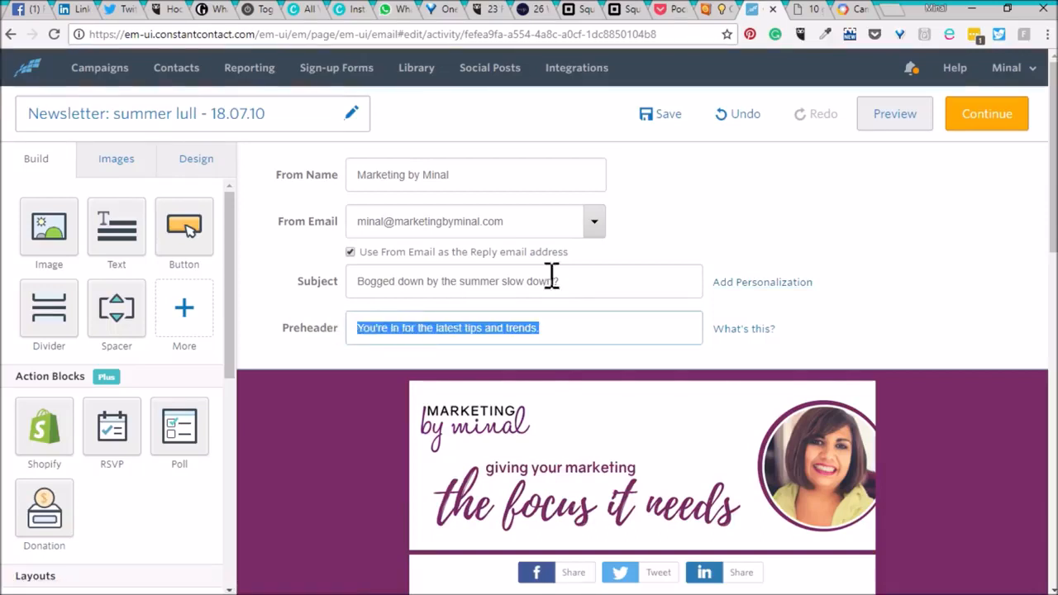
left_click_drag(554, 281, 502, 286)
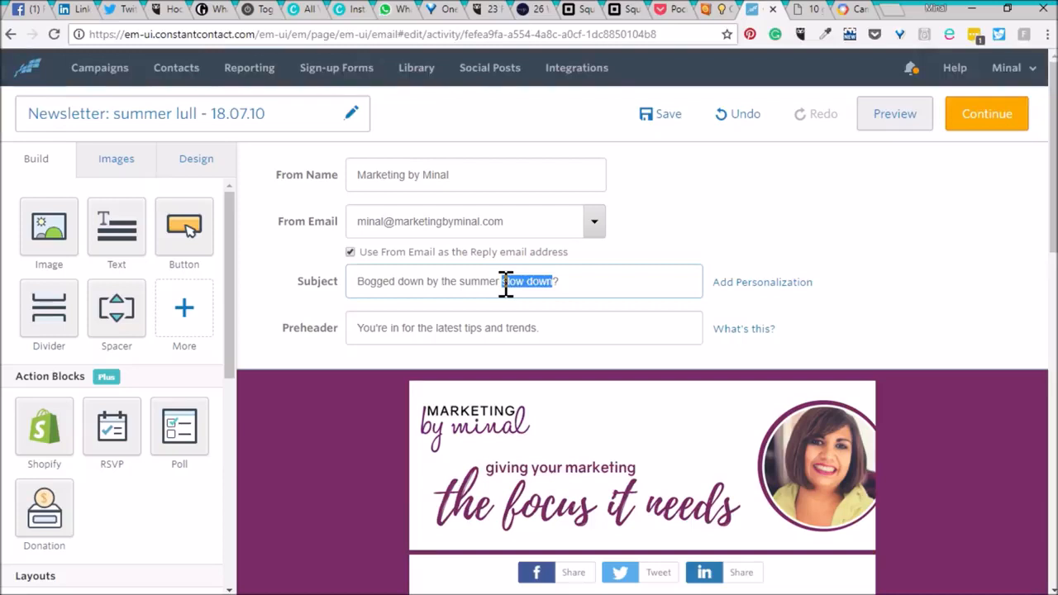
type("ll")
Set the preheader to "Open for productive tips to grow your business".
left_click_drag(577, 331, 341, 332)
type("Open for pr")
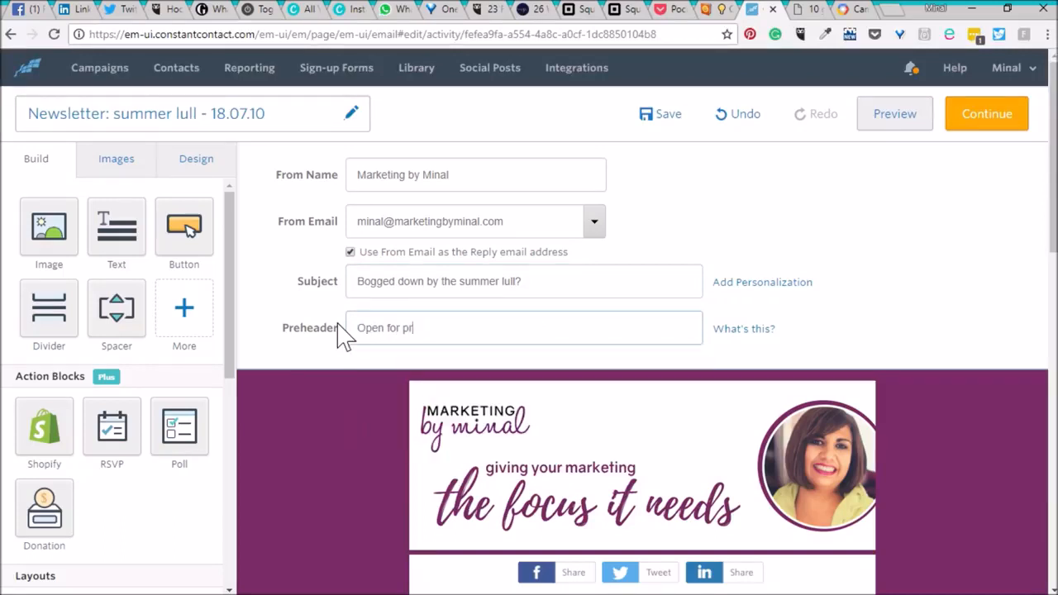
type("oductive tips to grow your")
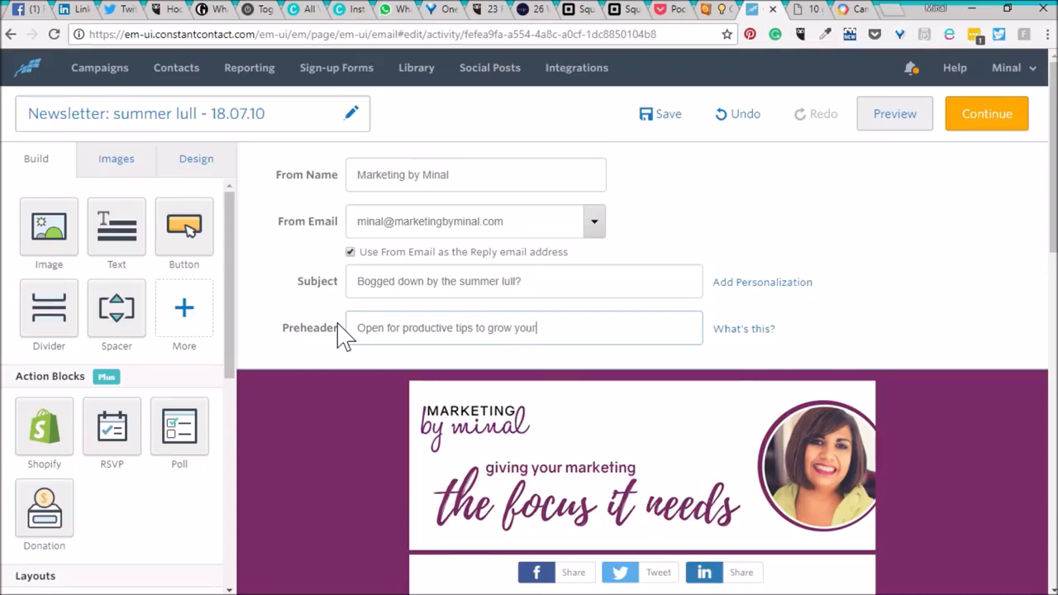
type(" business")
left_click(302, 457)
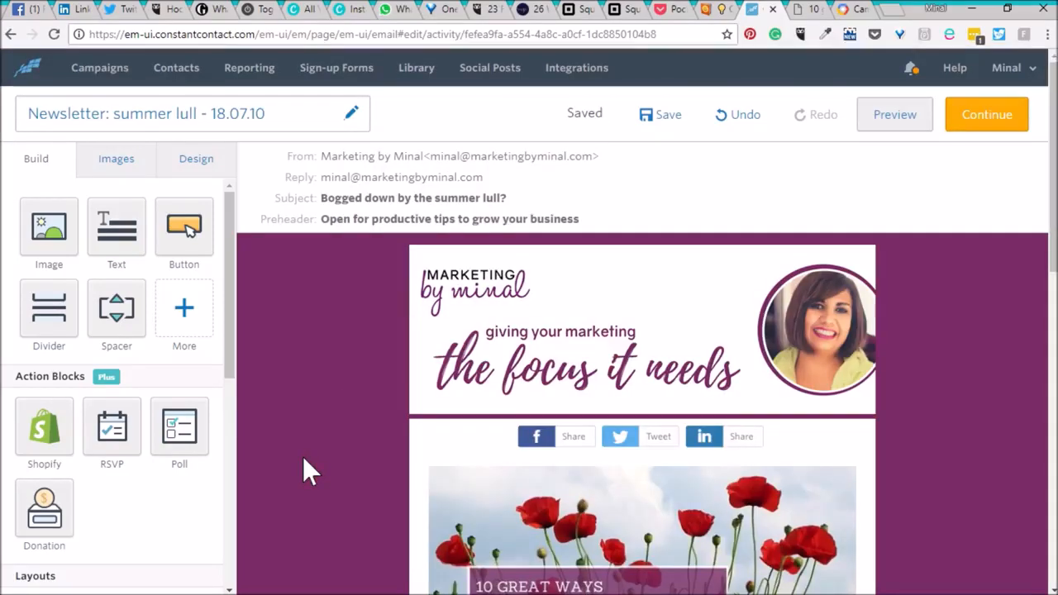
scroll(302, 456, "down", 3)
scroll(303, 457, "down", 6)
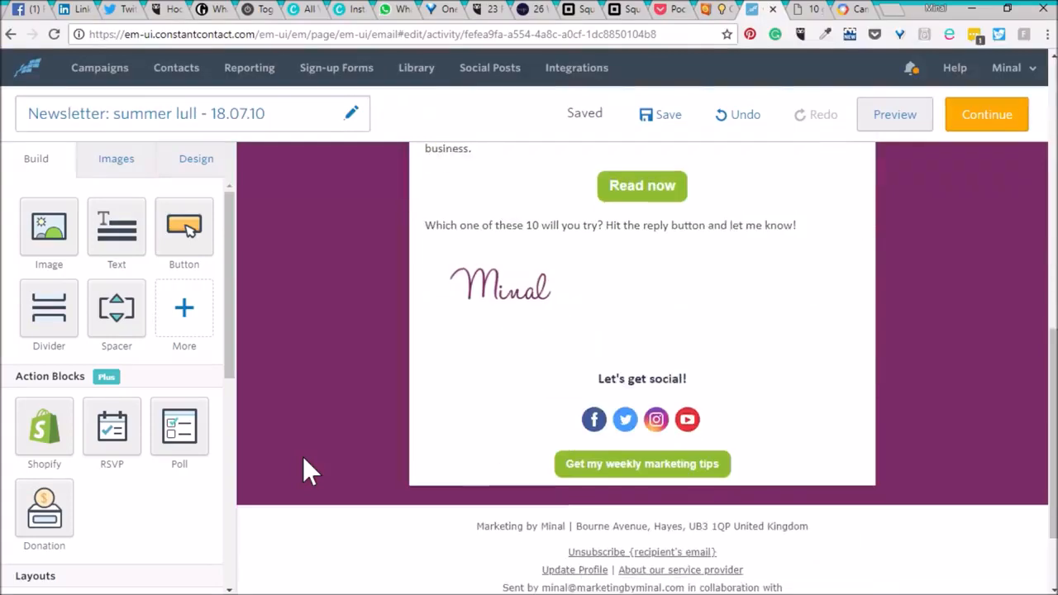
scroll(303, 457, "up", 5)
scroll(303, 457, "up", 4)
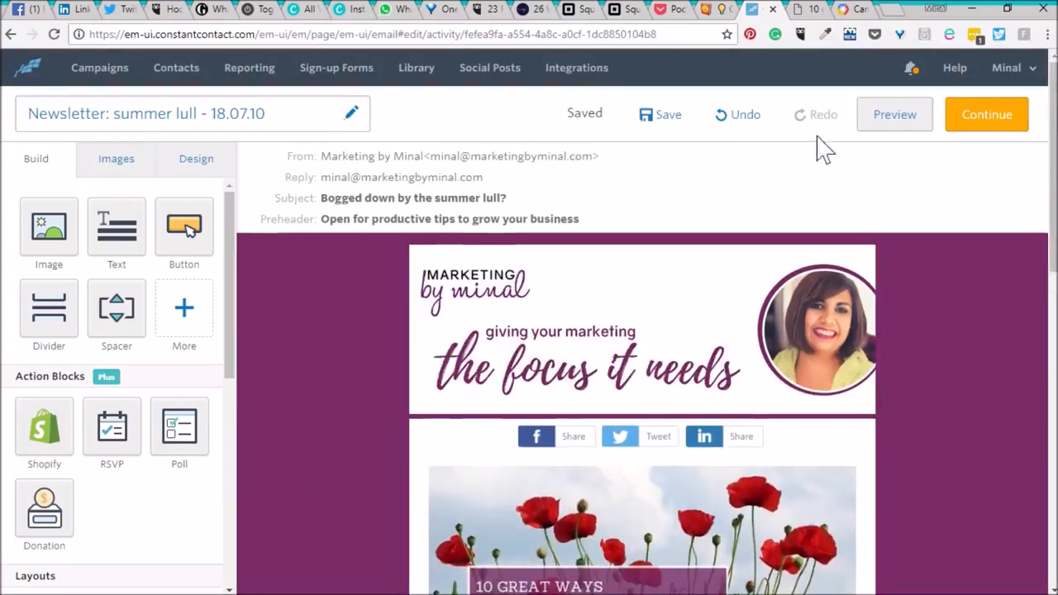
Send a test email of the newsletter from the preview to the preset address.
left_click(898, 120)
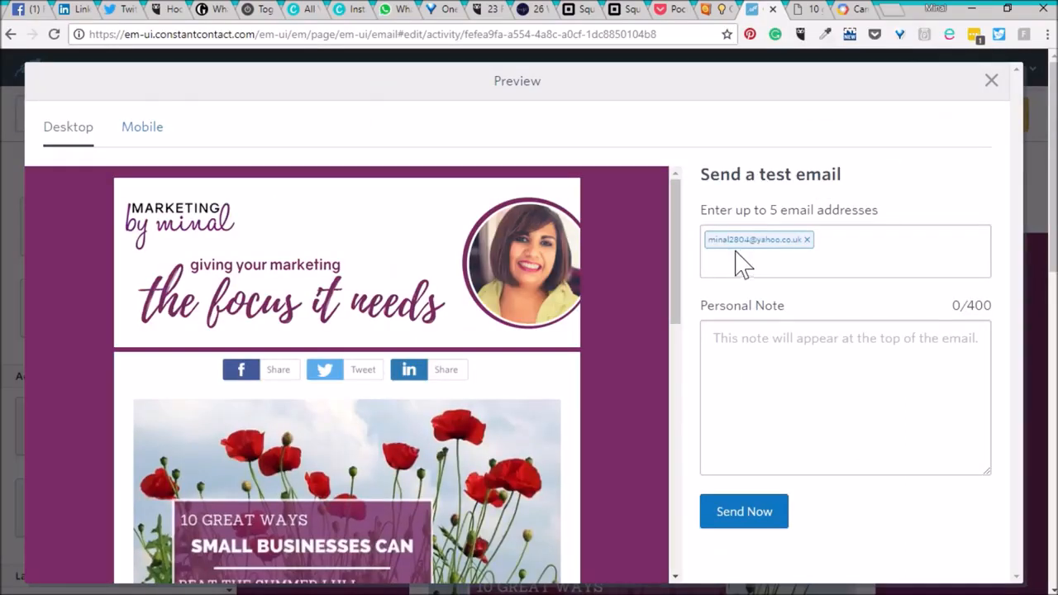
left_click(754, 516)
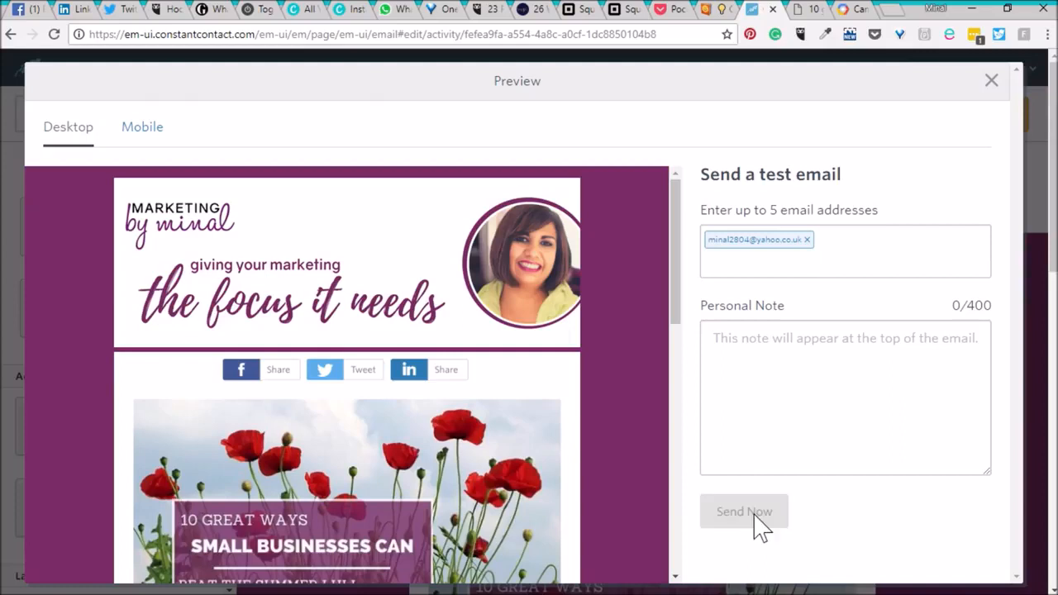
left_click(992, 83)
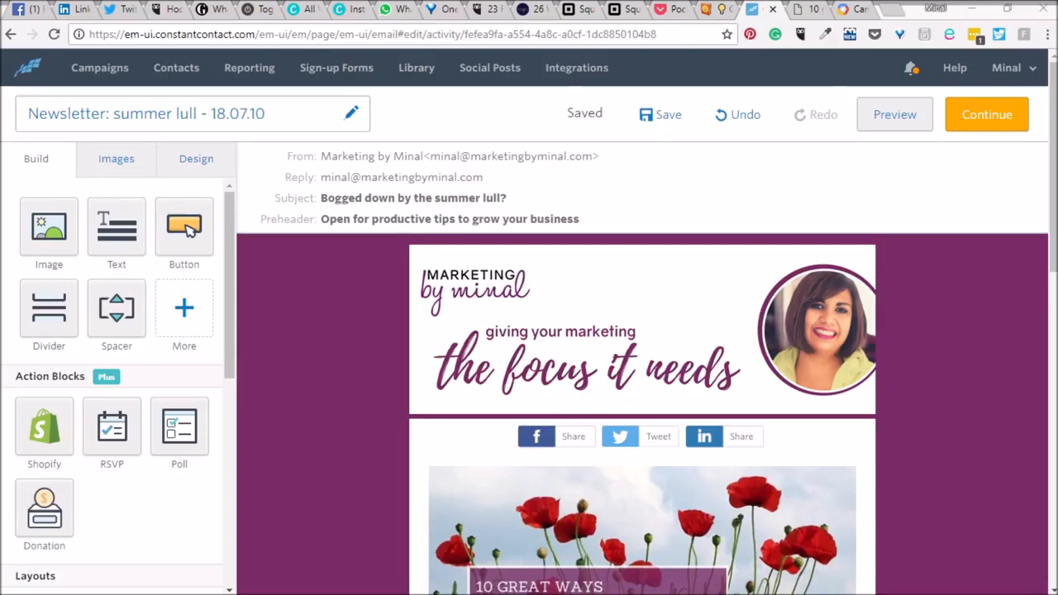
Open the received test email in the Mail app and scroll through its content.
left_click_drag(1057, 95, 403, 50)
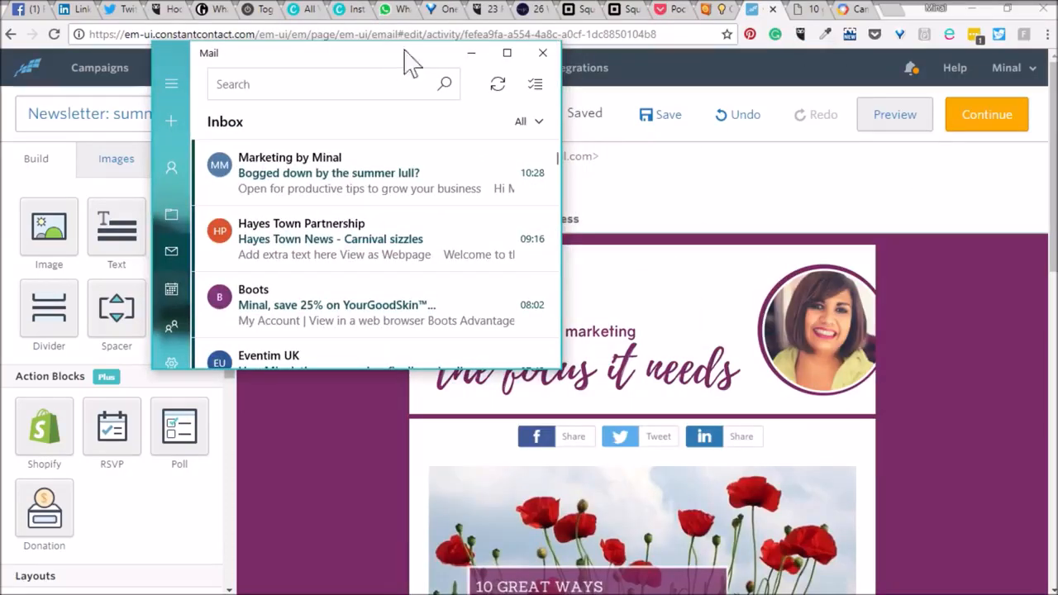
left_click(505, 54)
left_click(276, 154)
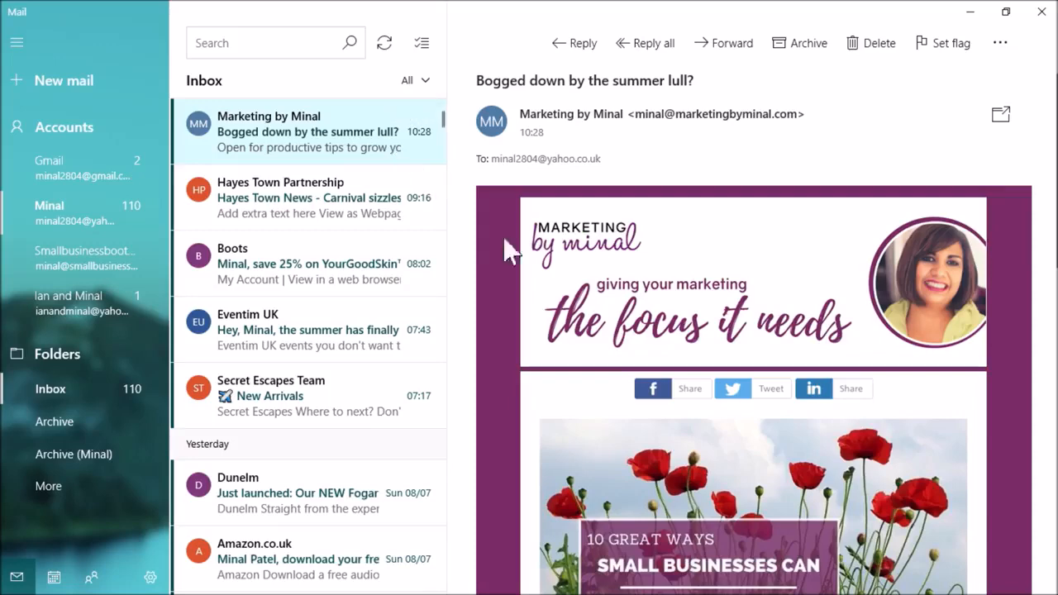
scroll(530, 376, "down", 2)
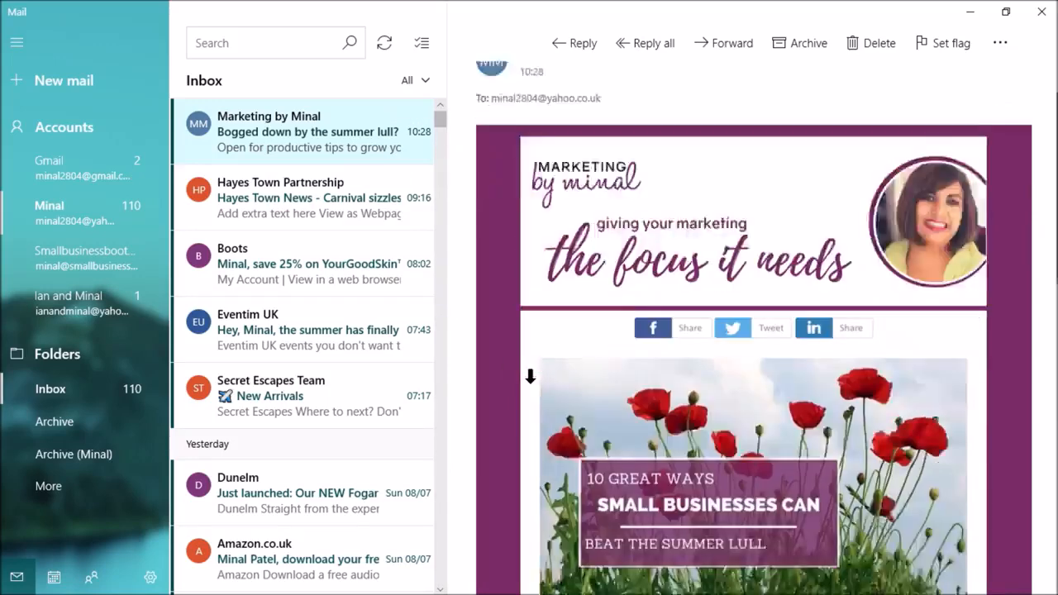
scroll(530, 377, "down", 2)
scroll(529, 373, "down", 1)
scroll(622, 356, "up", 2)
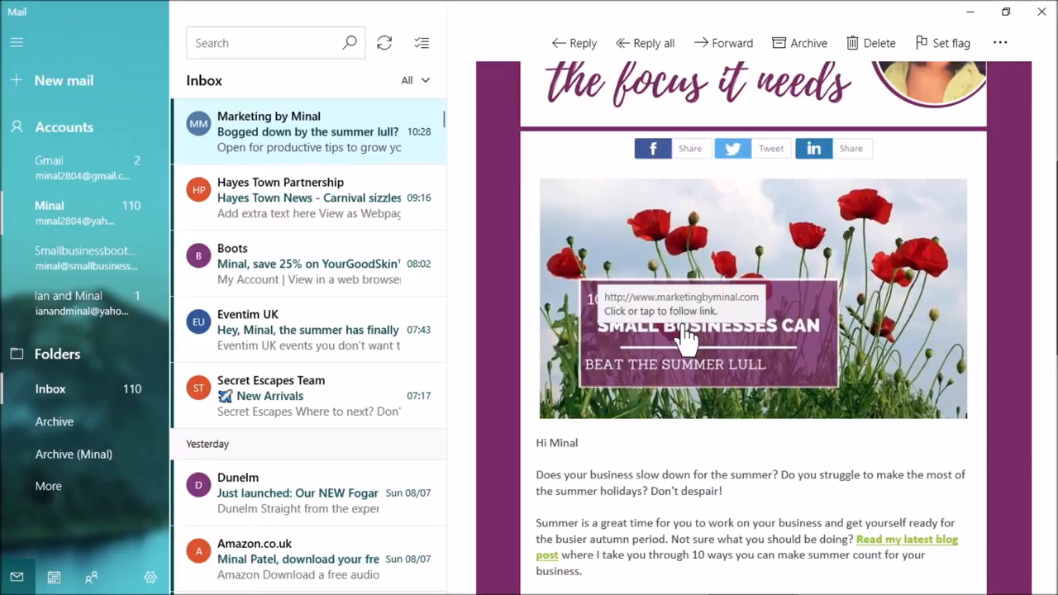
Test the links on the header image, the blog post text link and the Read now button in the received email.
left_click(685, 335)
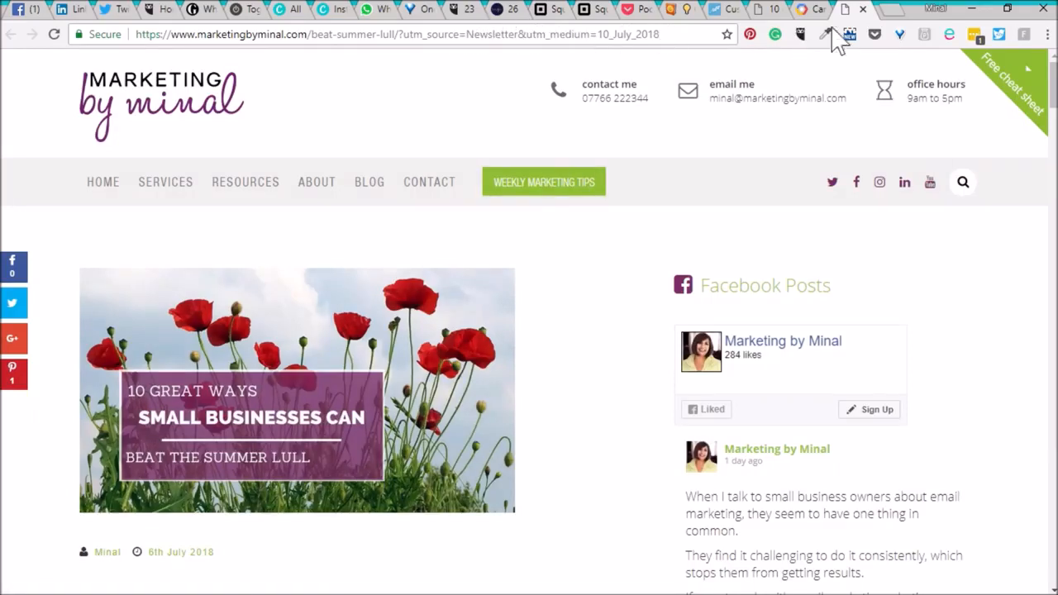
left_click(864, 9)
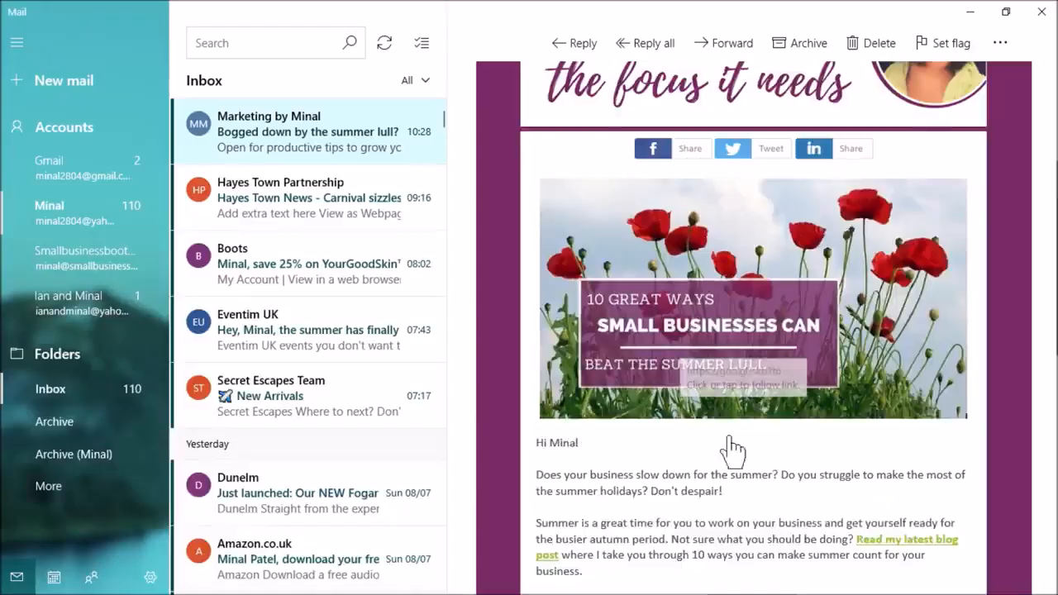
scroll(748, 438, "down", 4)
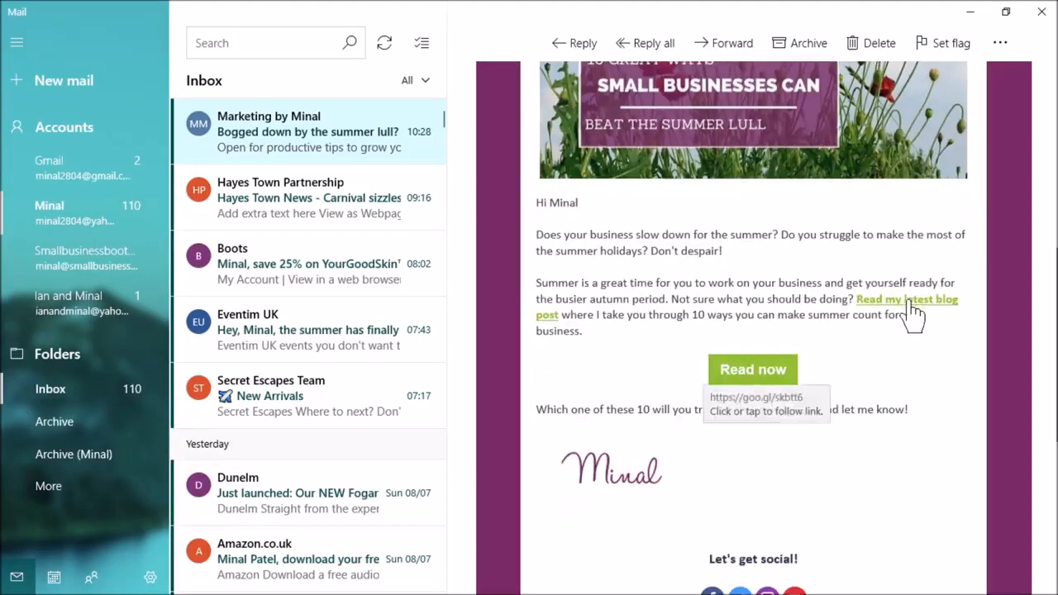
left_click(912, 304)
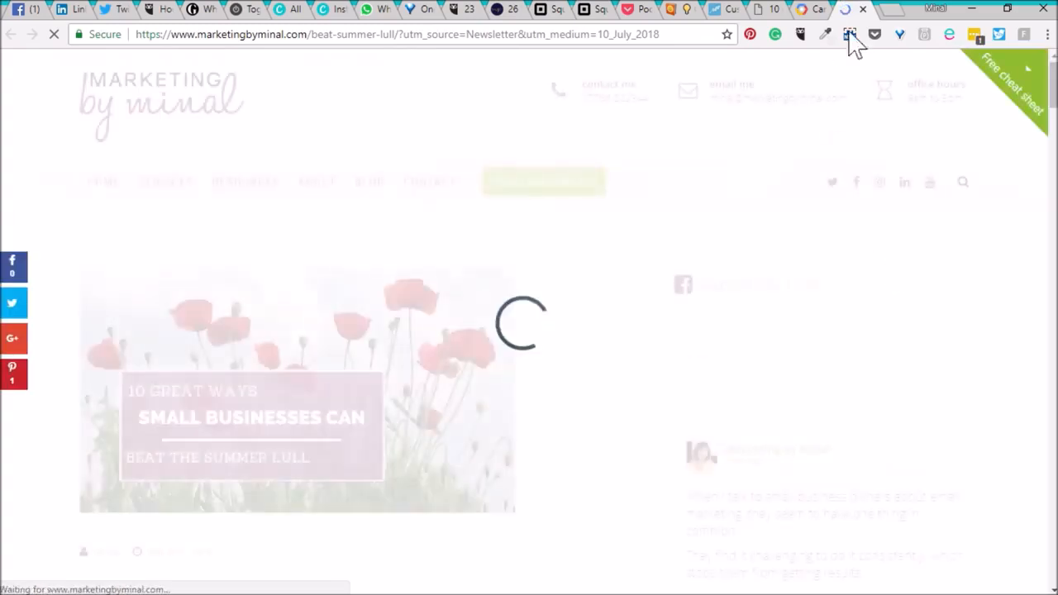
left_click(864, 10)
key("alt+Tab")
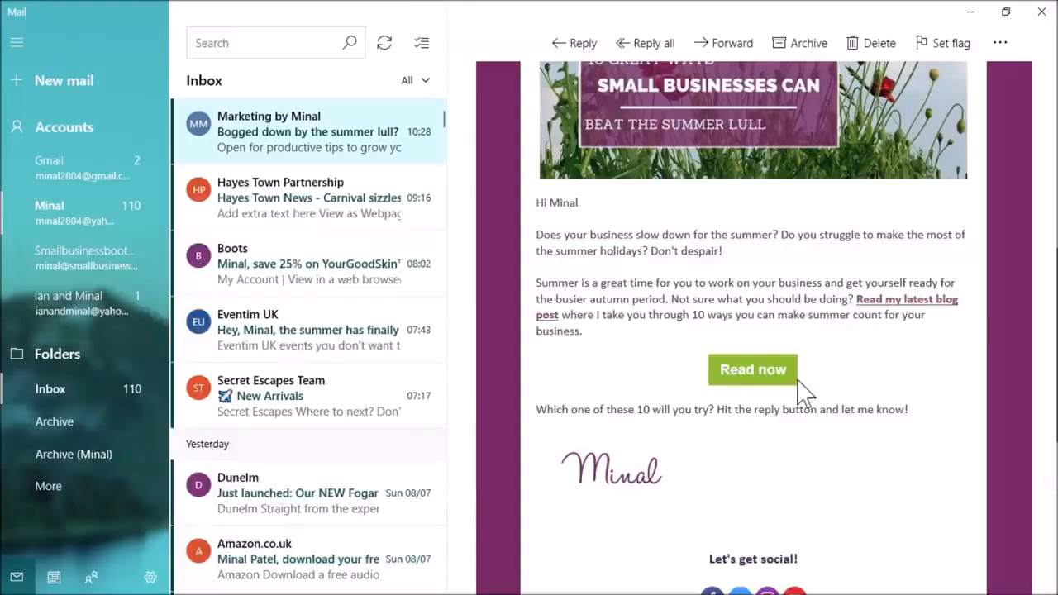
left_click(765, 382)
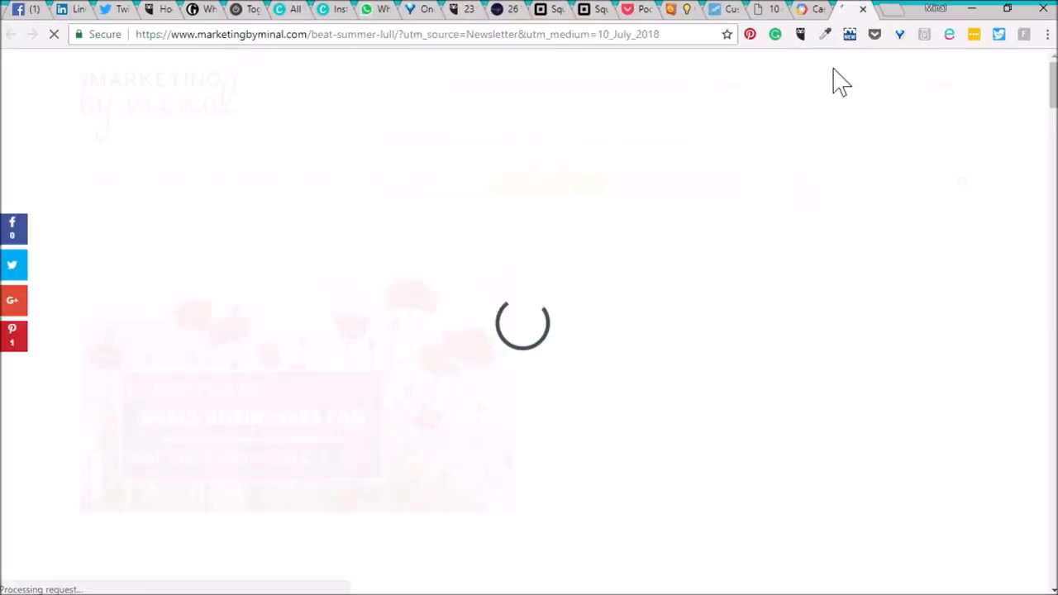
left_click(864, 10)
left_click(761, 10)
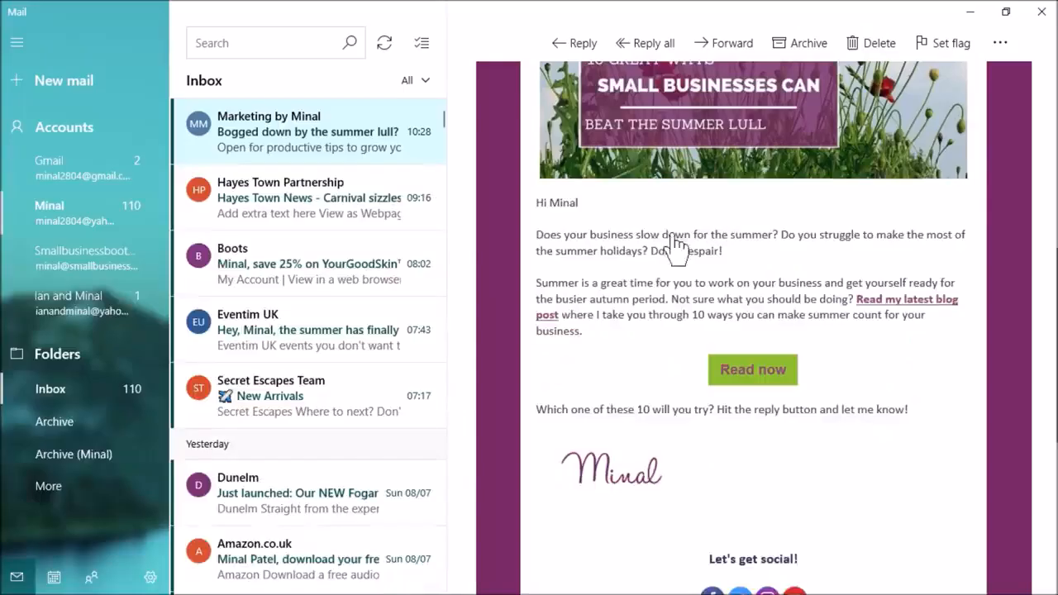
scroll(650, 299, "up", 5)
scroll(645, 297, "up", 2)
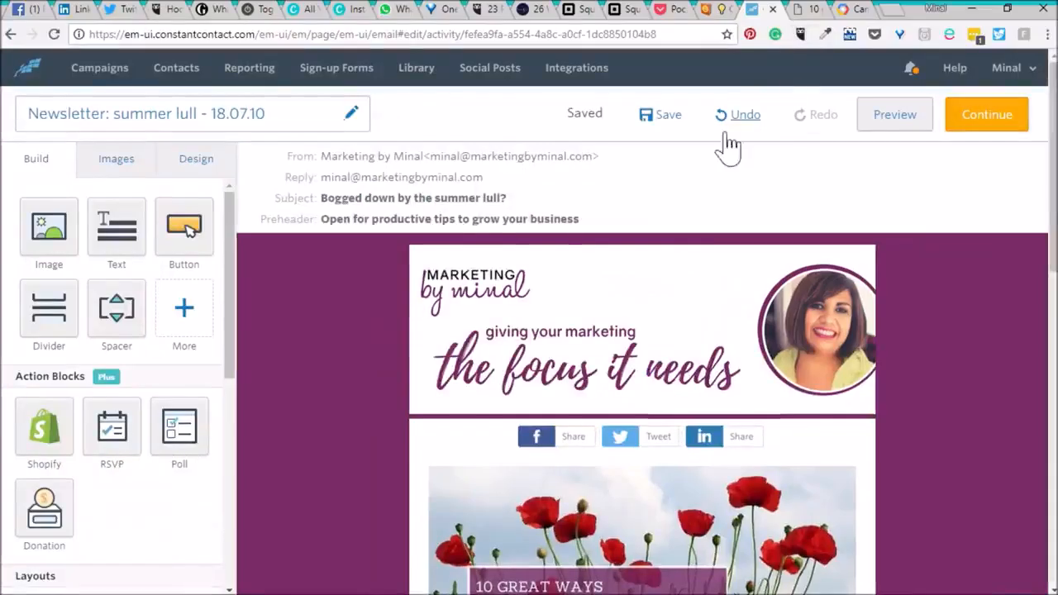
Remove the word "productive" from the preheader.
left_click(486, 220)
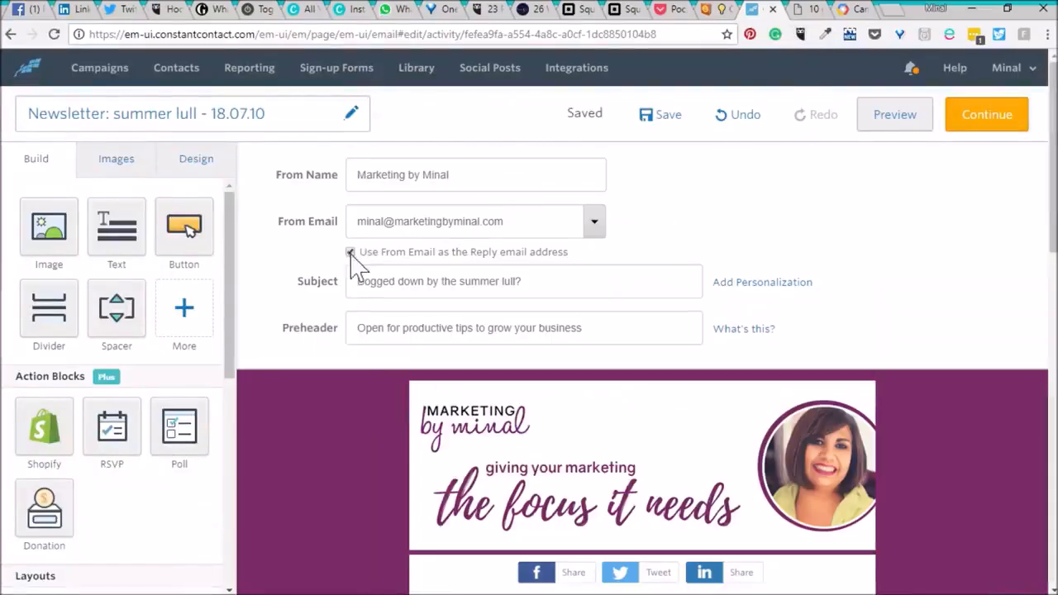
double_click(431, 328)
key("BackSpace")
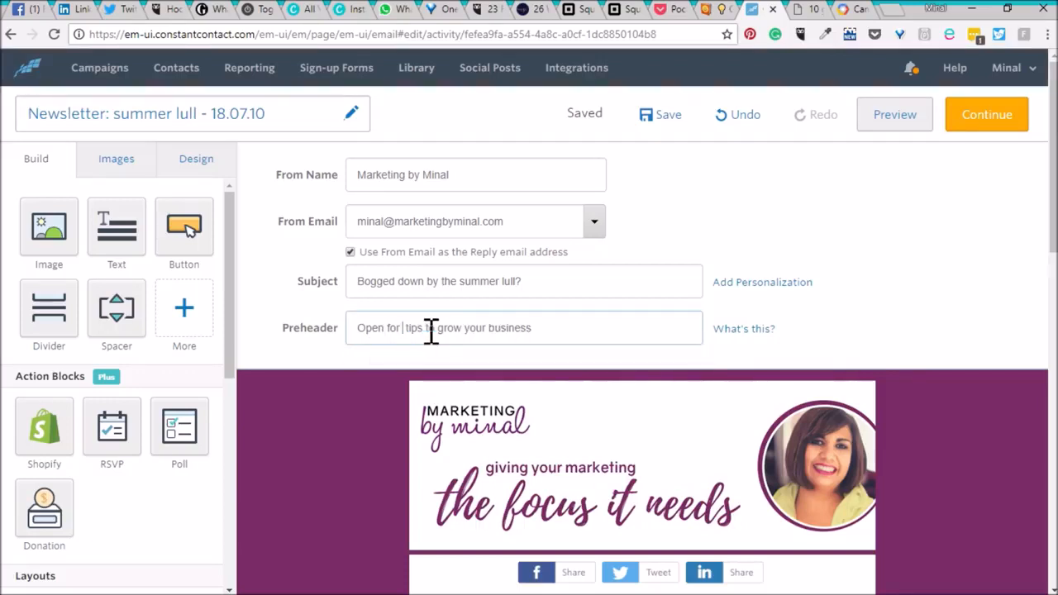
left_click(306, 437)
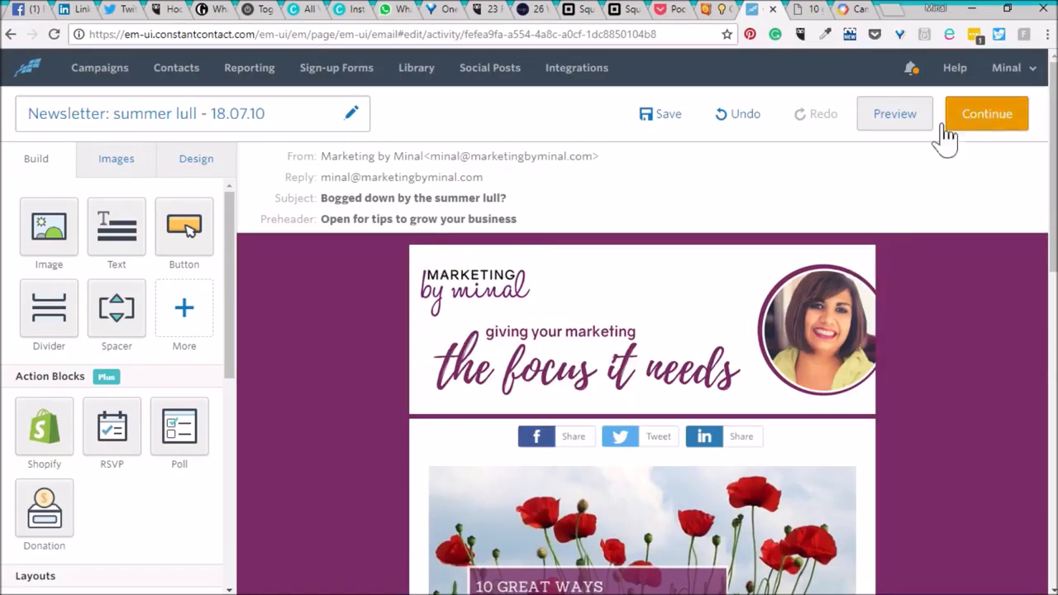
Send another test email from the preview and sync the Mail inbox to receive it.
left_click(905, 133)
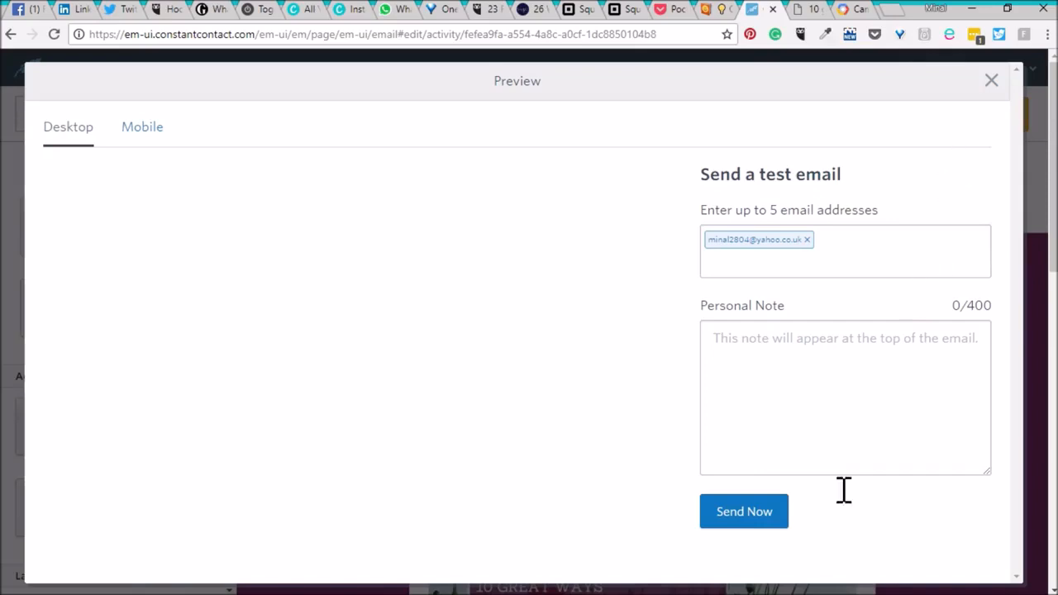
left_click(742, 518)
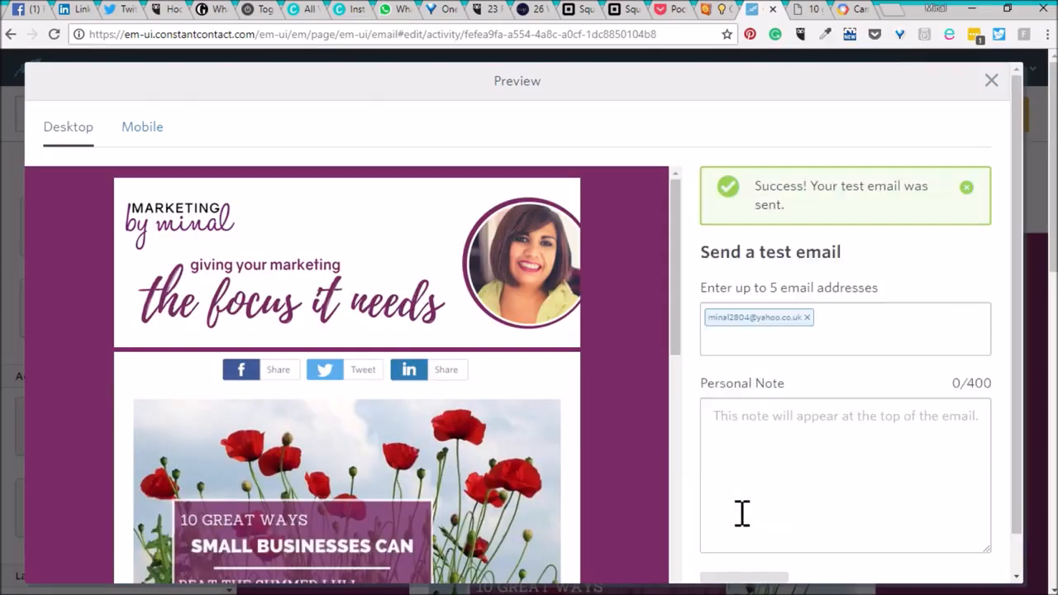
left_click(992, 81)
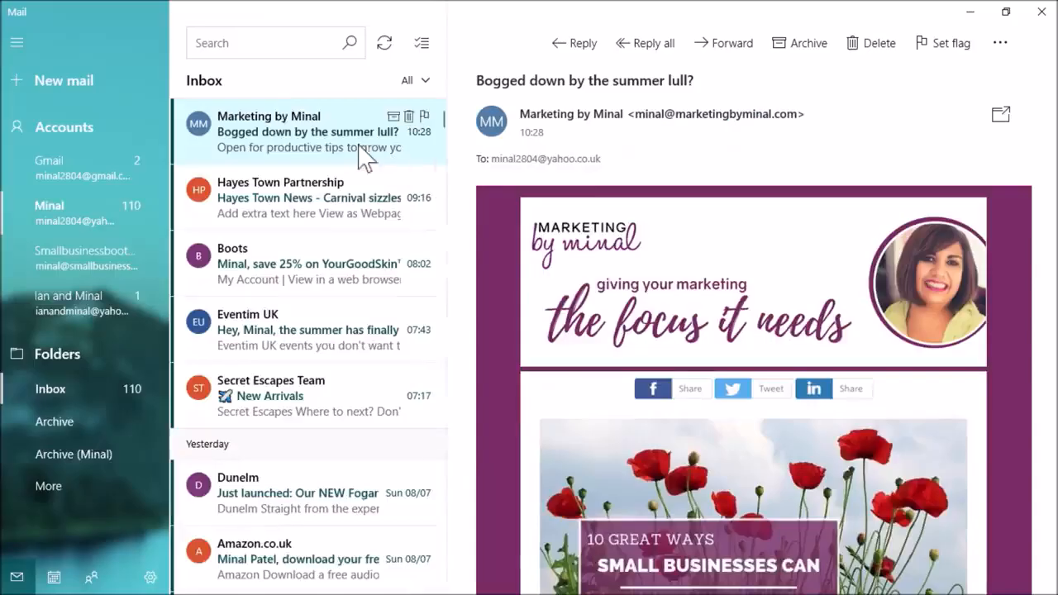
left_click(382, 47)
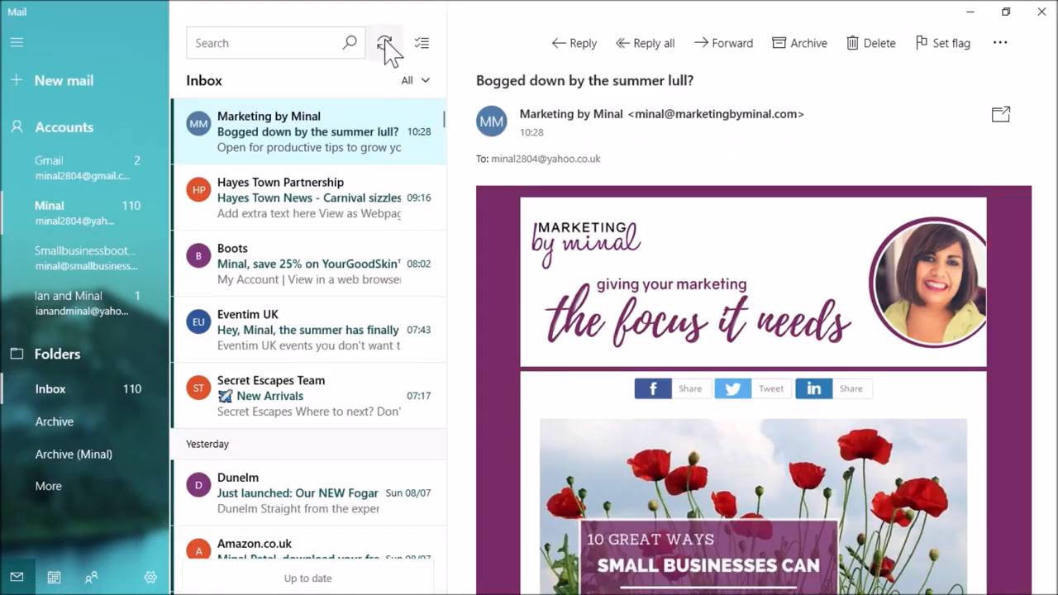
left_click(384, 43)
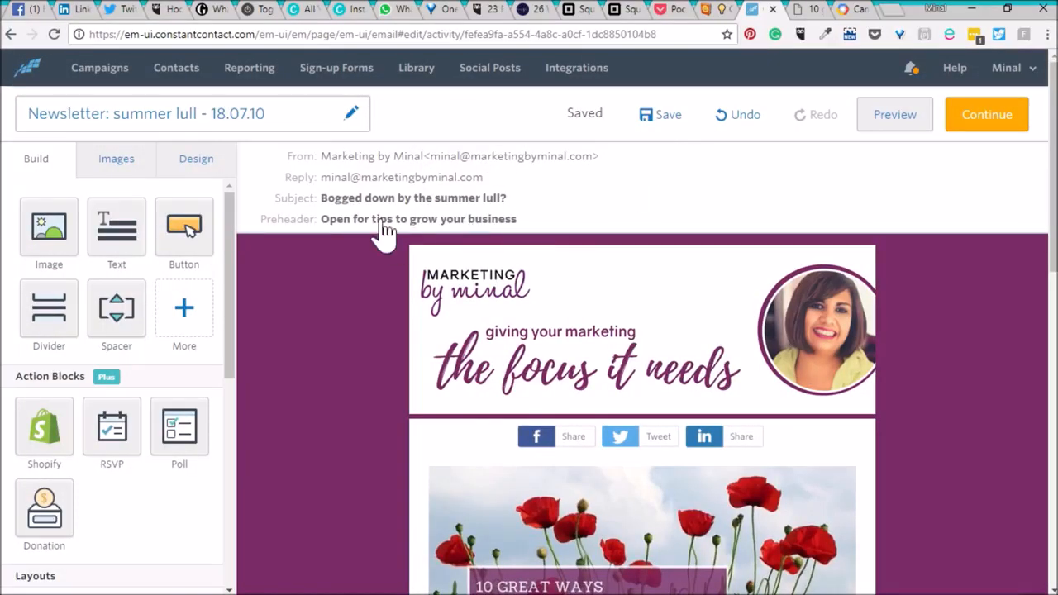
Continue to sending options and select the "Newsletter - repermissioned" email list as recipients.
left_click(979, 132)
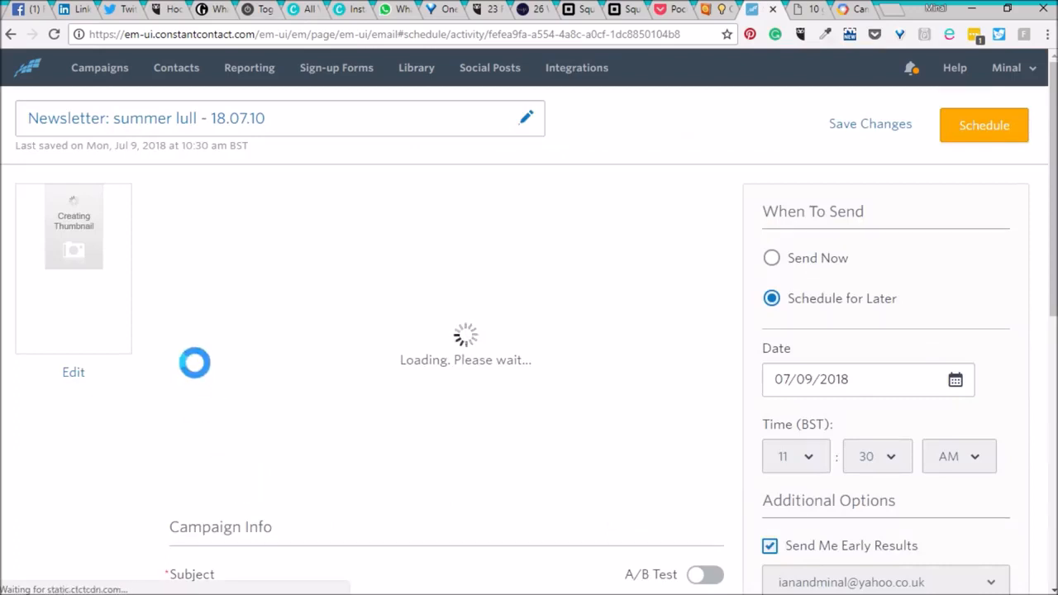
scroll(388, 403, "down", 3)
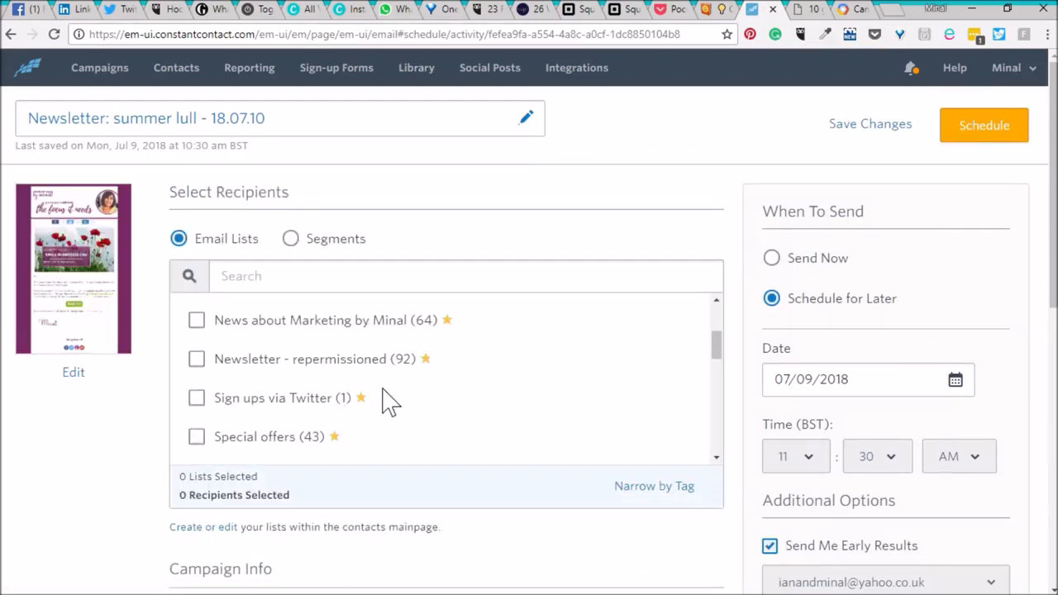
left_click(351, 372)
scroll(562, 451, "down", 2)
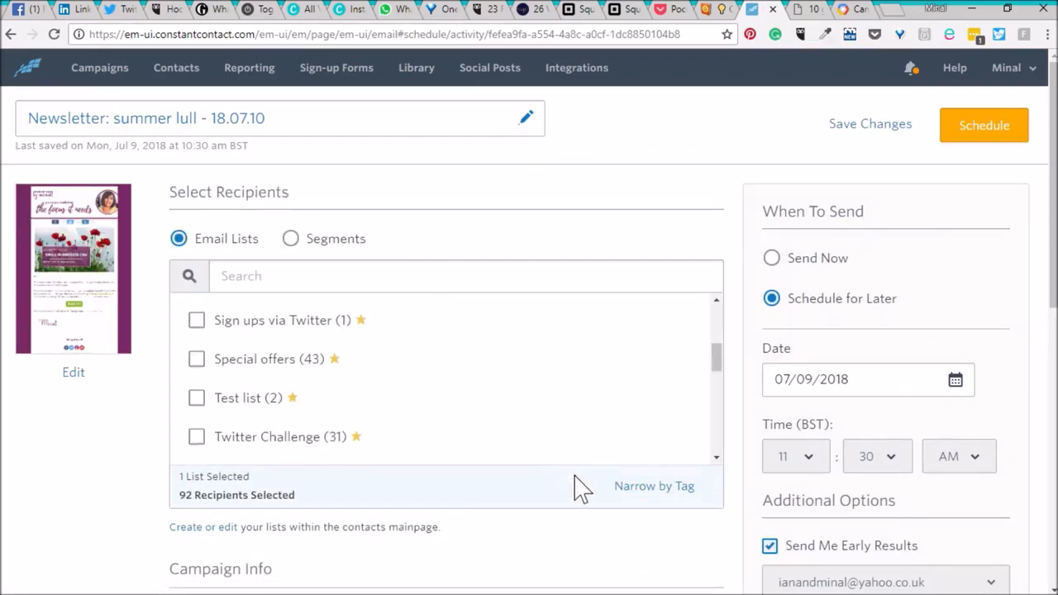
scroll(591, 504, "down", 2)
scroll(606, 517, "down", 2)
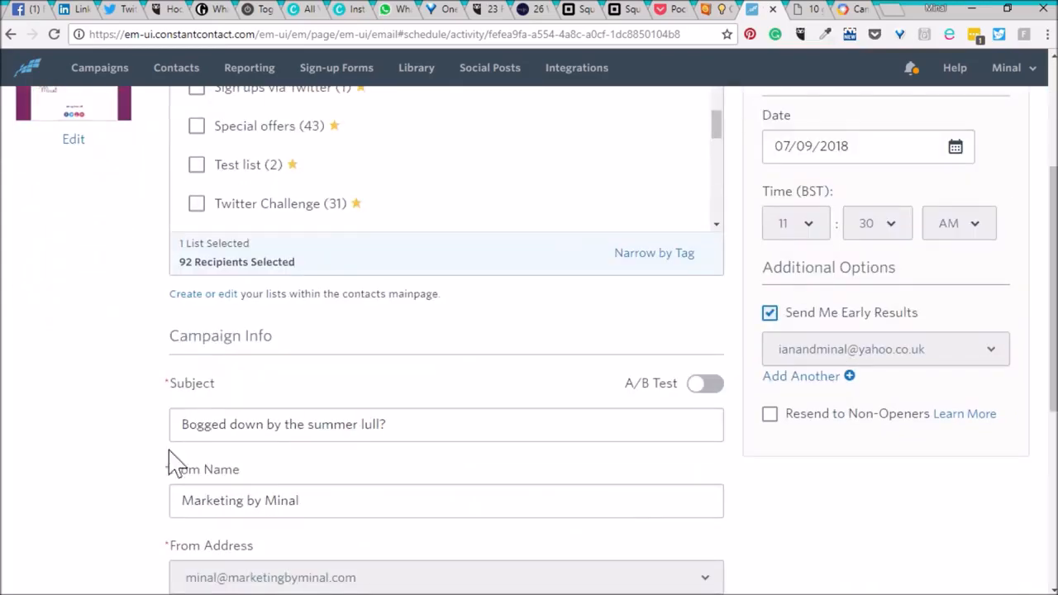
Schedule the send for 07/10/2018 at 7:40 AM.
scroll(932, 437, "up", 1)
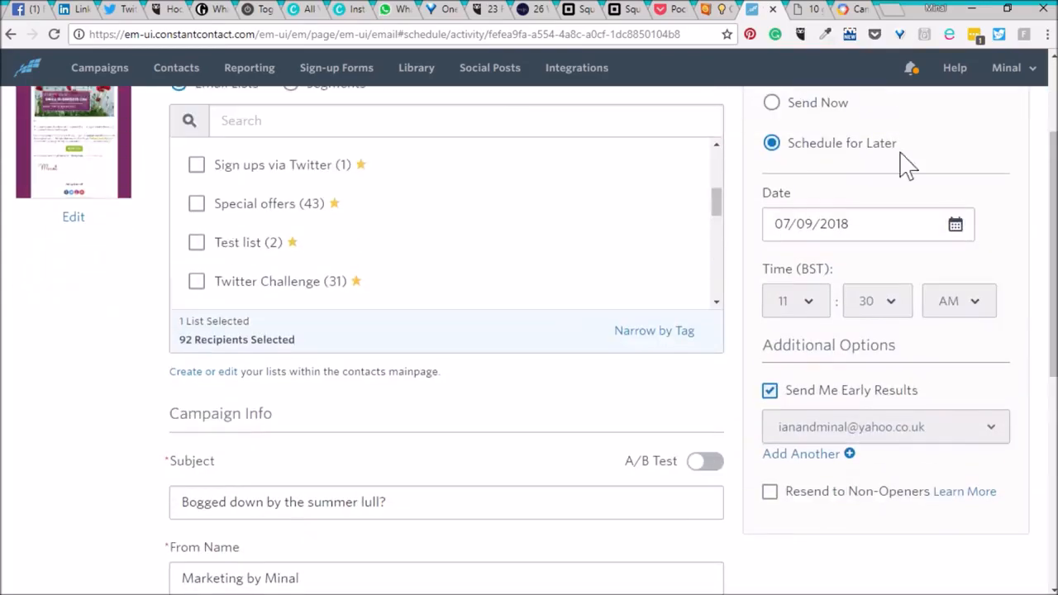
left_click(962, 230)
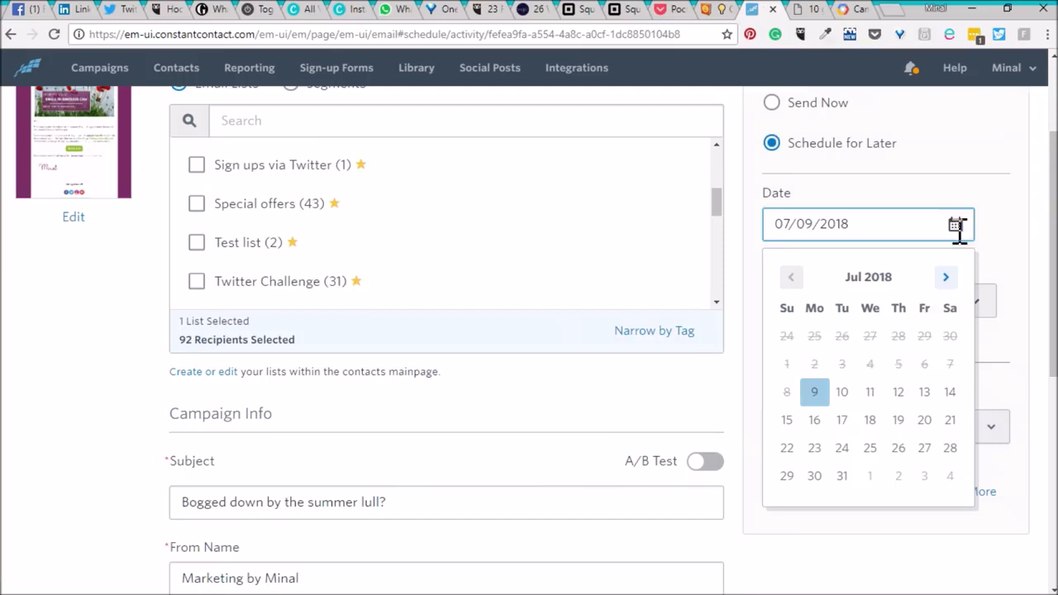
left_click(843, 393)
left_click(775, 307)
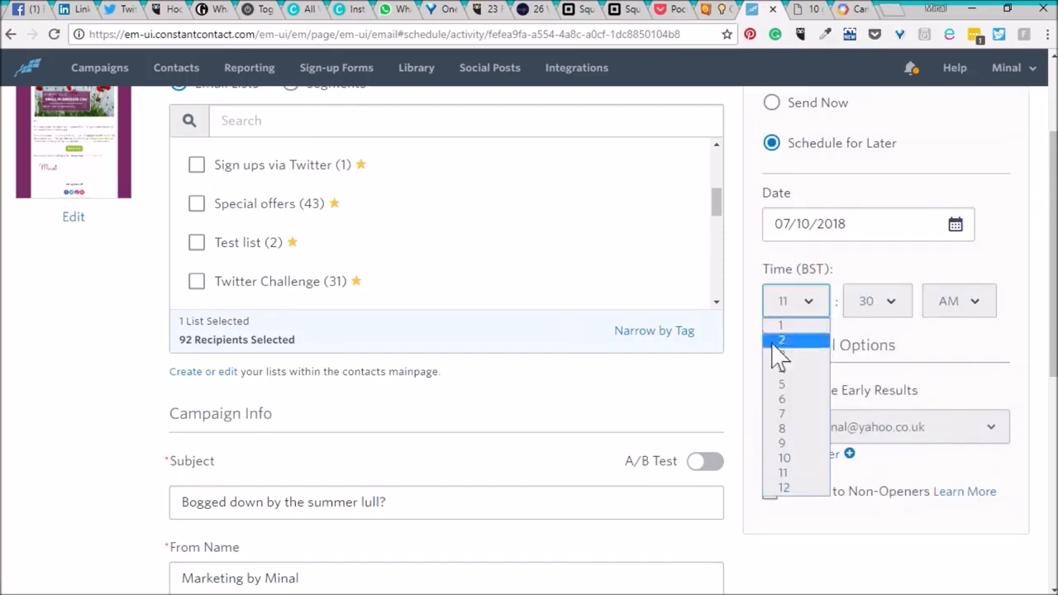
left_click(794, 418)
left_click(884, 308)
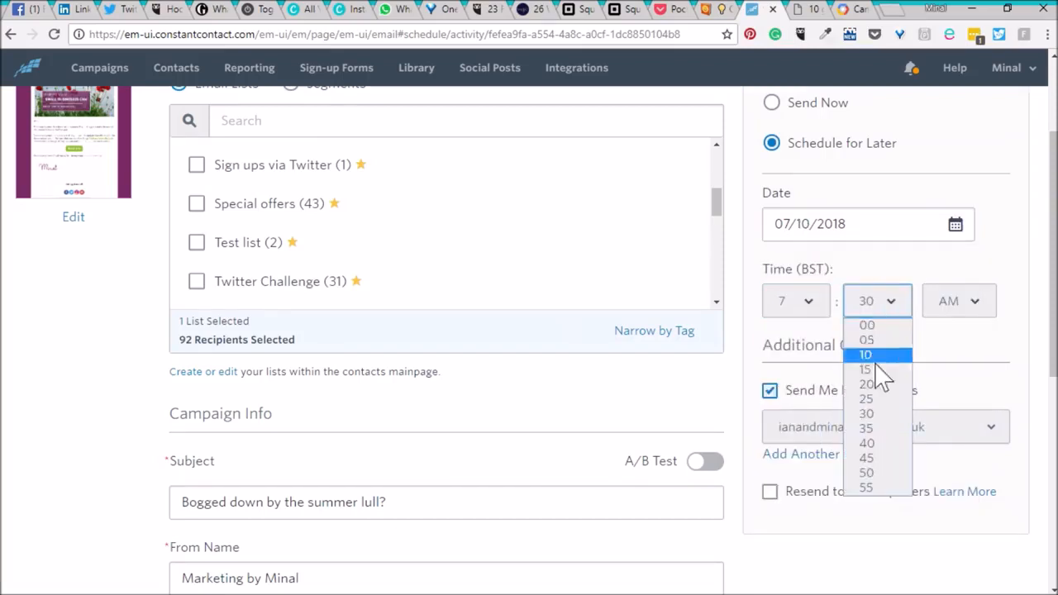
left_click(875, 441)
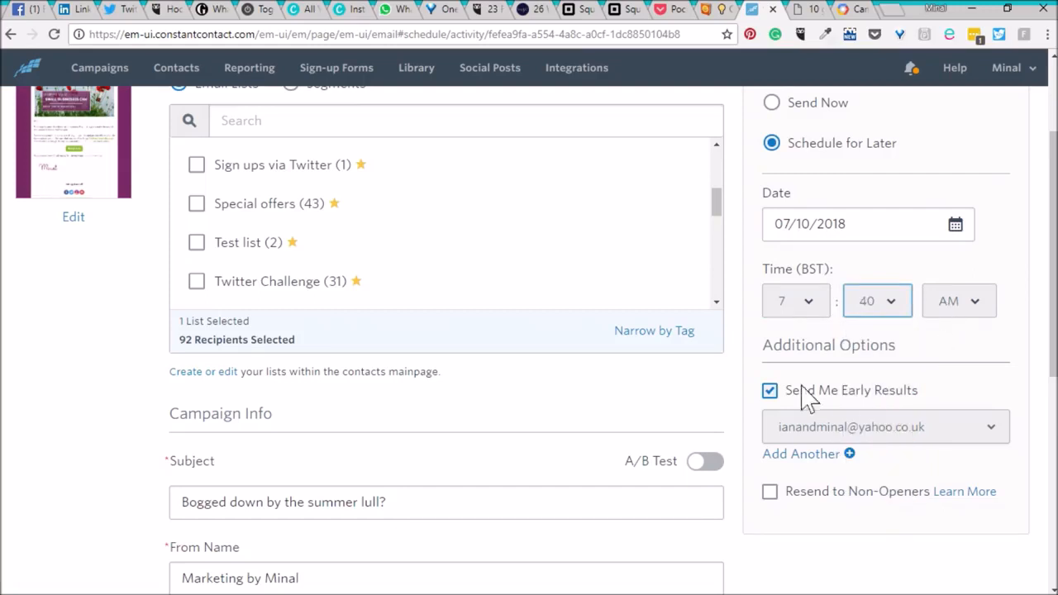
Turn off Send Me Early Results and schedule the campaign.
left_click(770, 393)
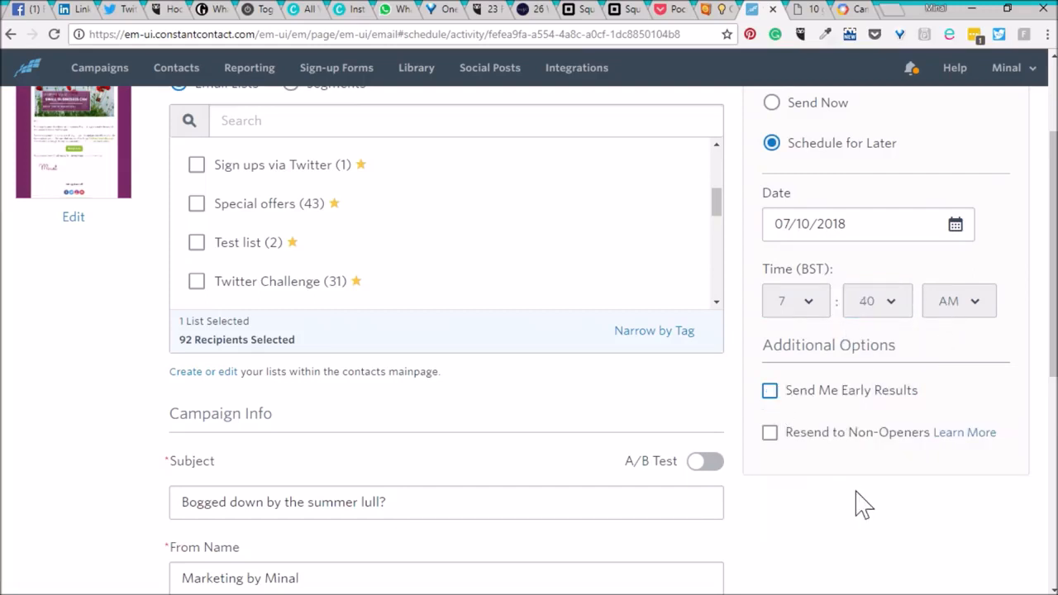
scroll(860, 506, "down", 4)
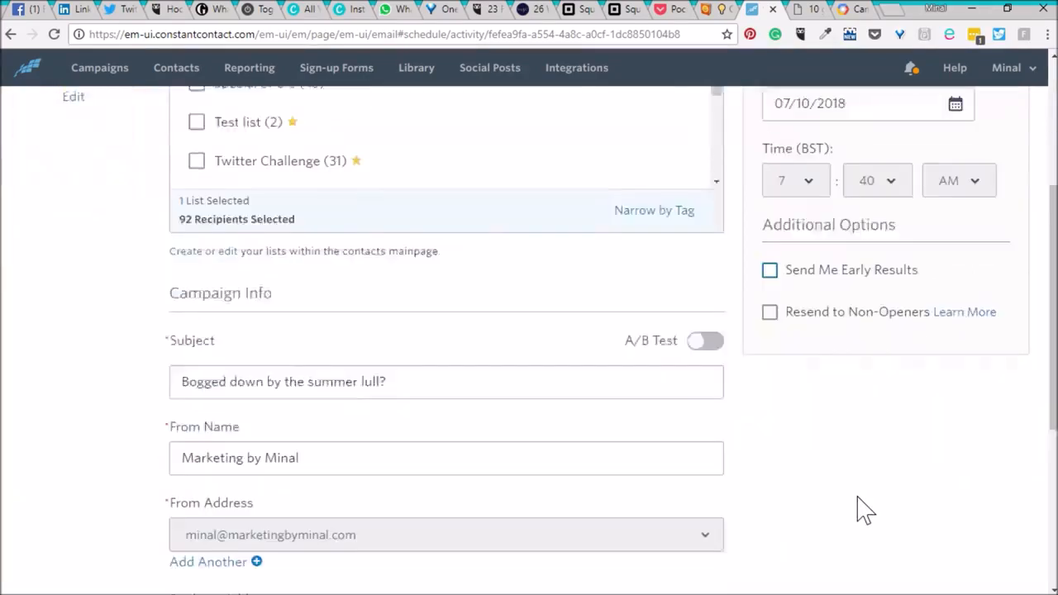
scroll(863, 509, "up", 3)
scroll(860, 506, "up", 3)
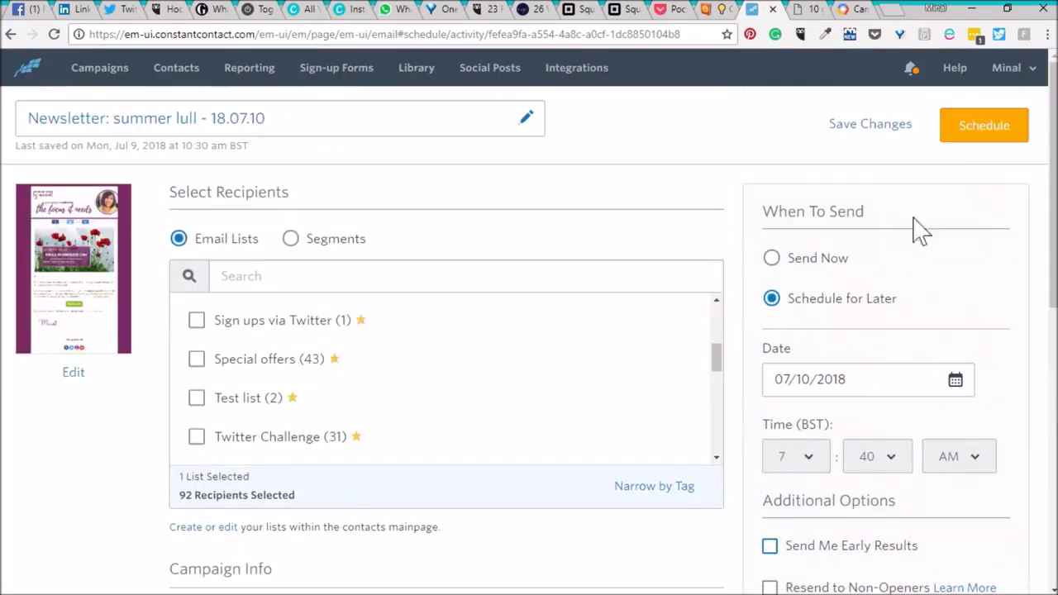
left_click(982, 137)
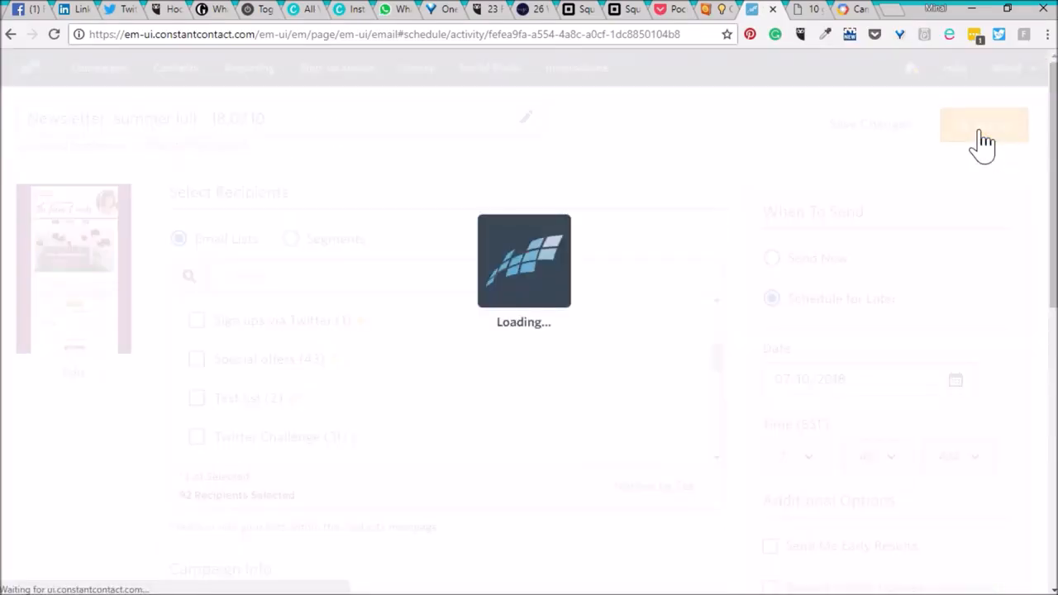